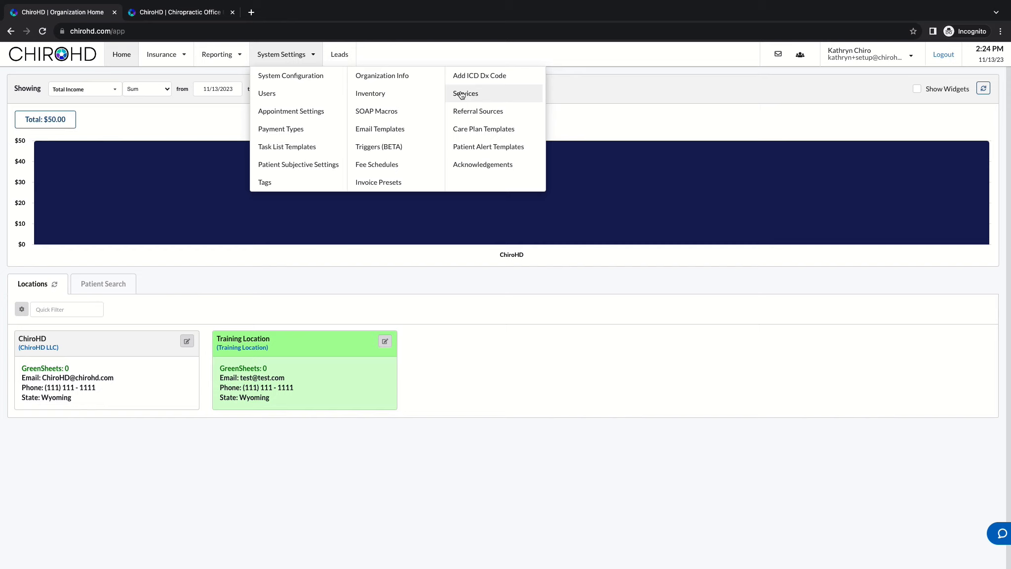
- Enter the ChiroHD office location and open its services settings
{"action": "left_click", "coordinate": [525, 435]}
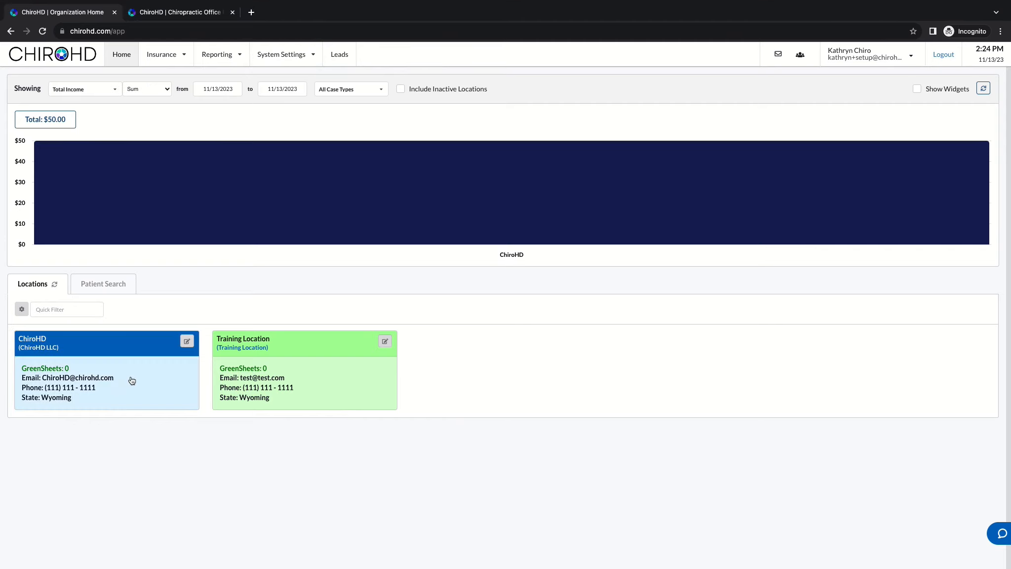
{"action": "left_click", "coordinate": [121, 384]}
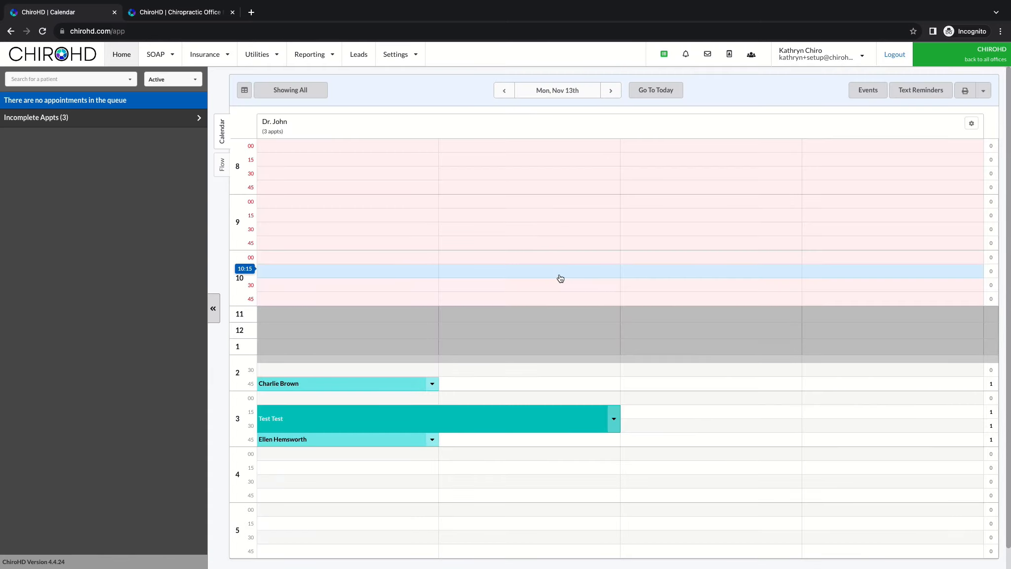
{"action": "left_click", "coordinate": [414, 62]}
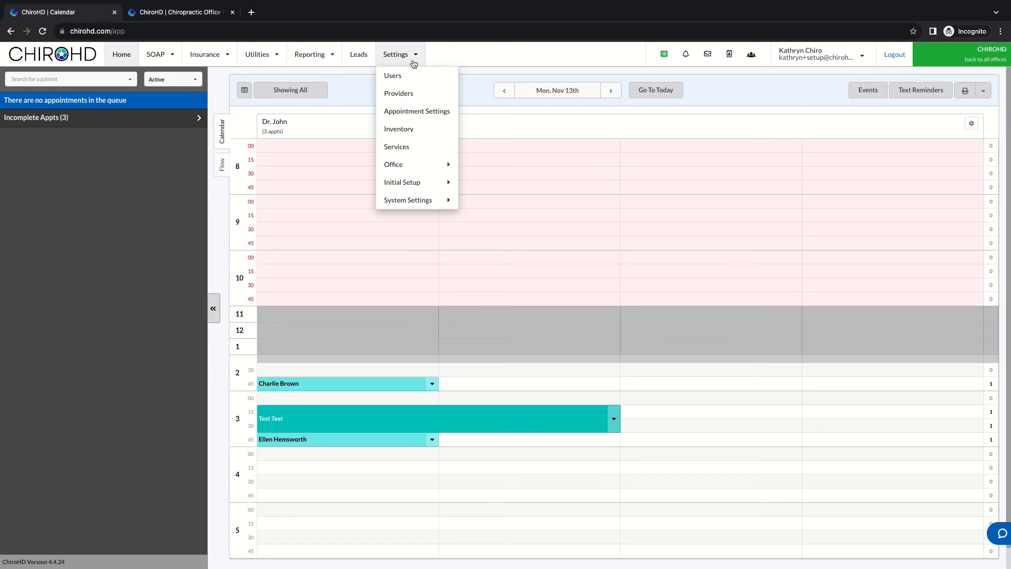
{"action": "left_click", "coordinate": [418, 146]}
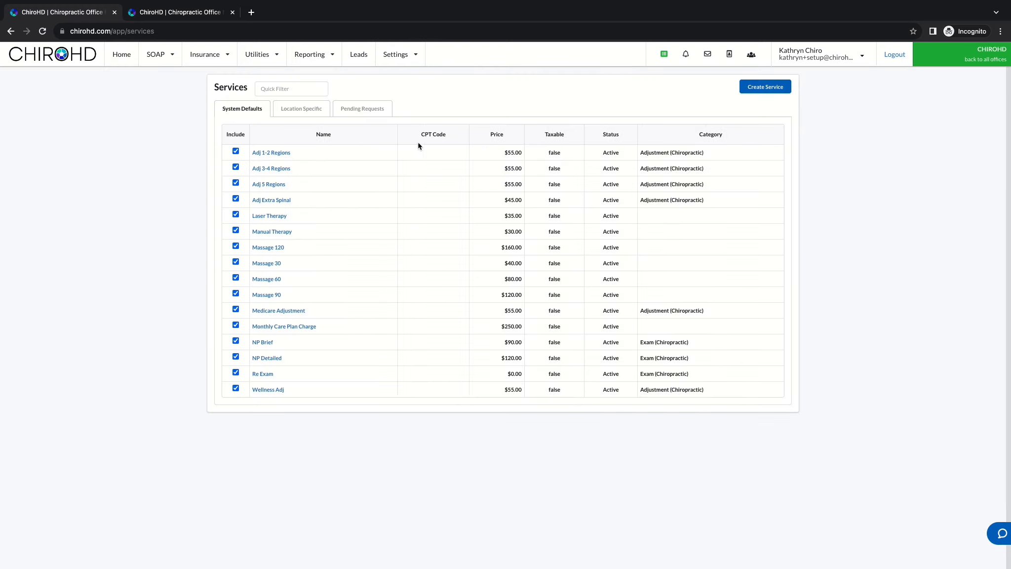
- Review the office's system default, location-specific and pending request service lists
{"action": "left_click", "coordinate": [302, 110]}
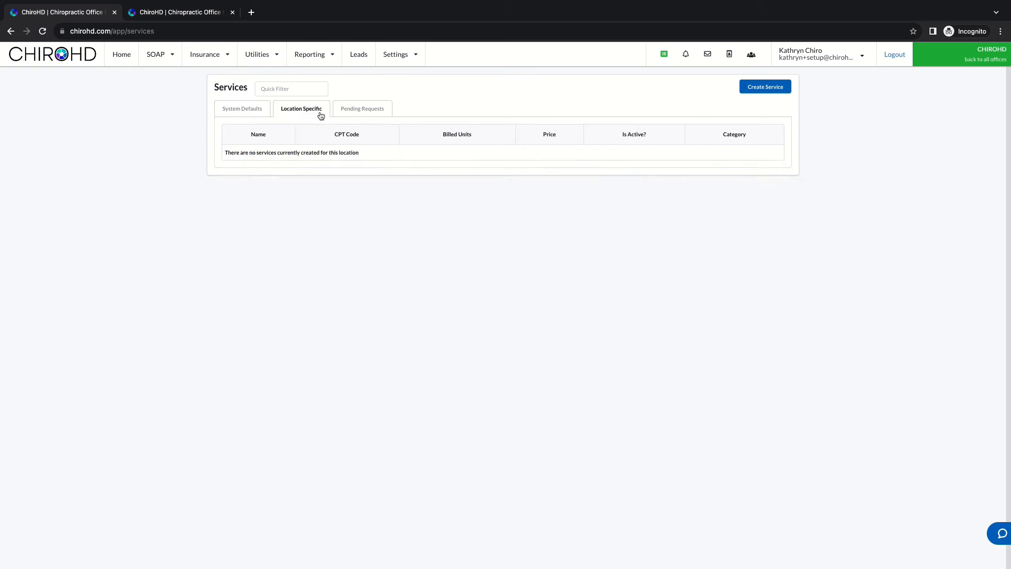
{"action": "left_click", "coordinate": [254, 111]}
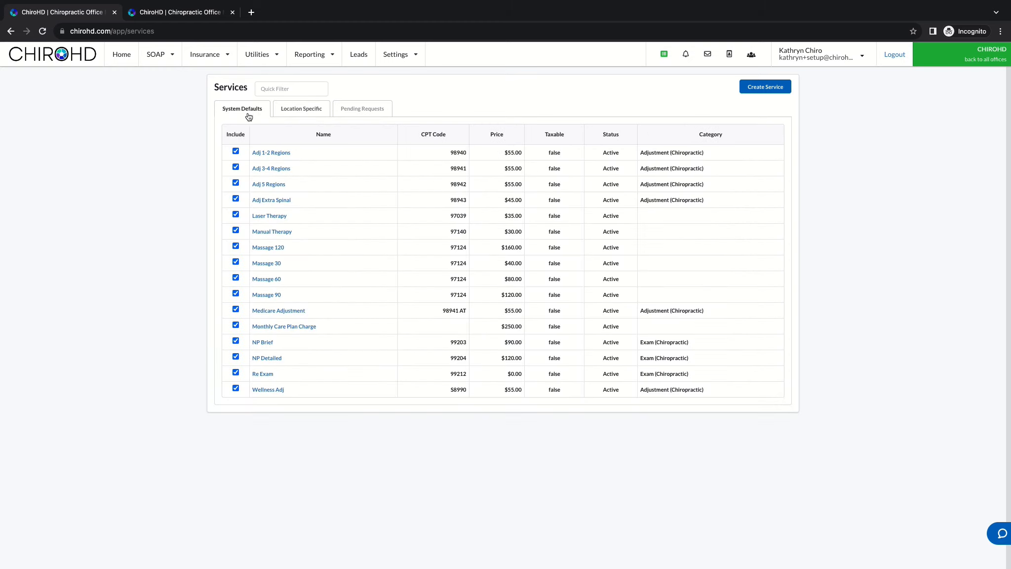
{"action": "left_click", "coordinate": [306, 109]}
{"action": "left_click", "coordinate": [365, 108]}
{"action": "left_click", "coordinate": [301, 108]}
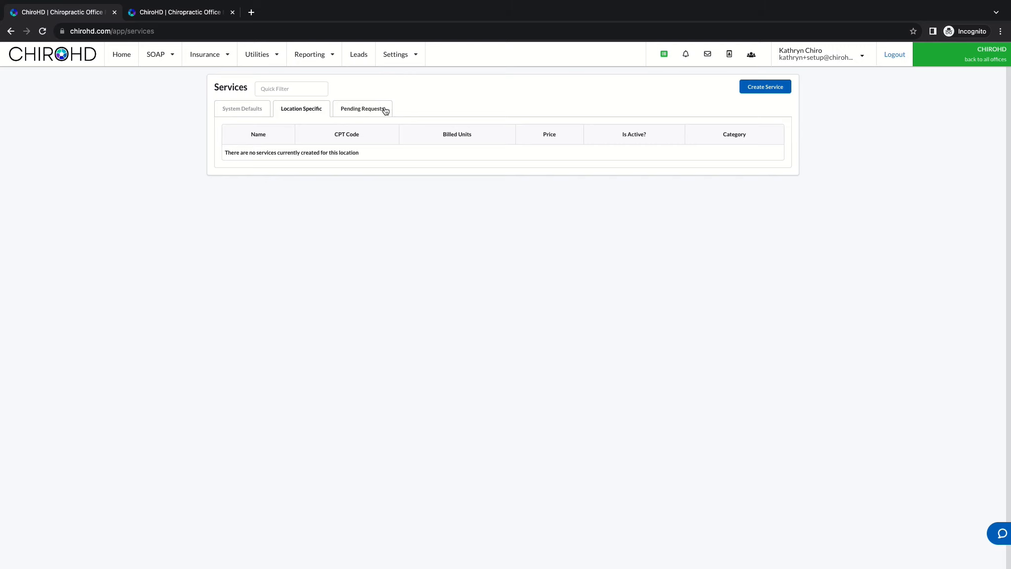
- Return to the all-offices level and open the organization-wide services list in the system settings
{"action": "left_click", "coordinate": [964, 55]}
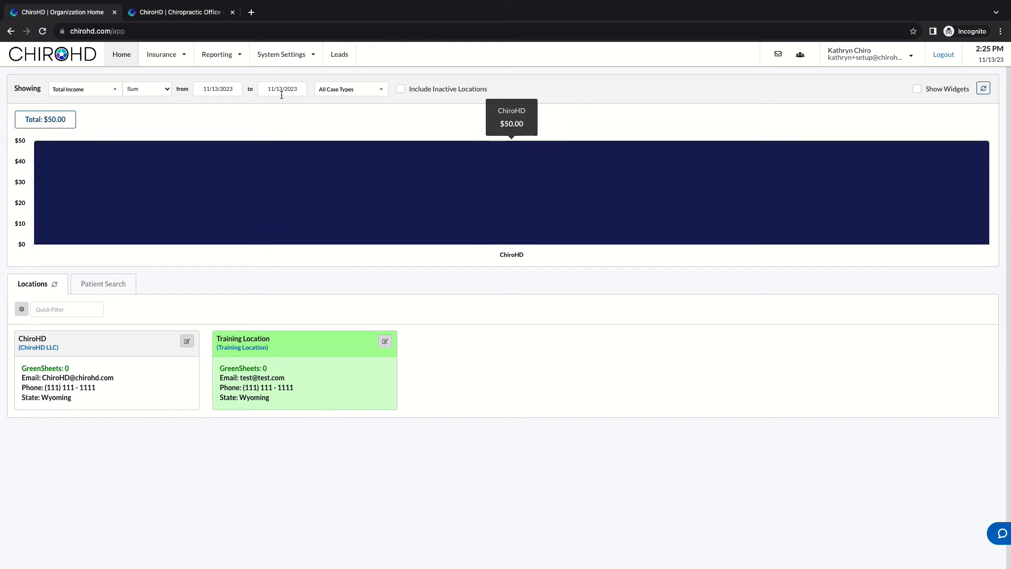
{"action": "left_click", "coordinate": [300, 55]}
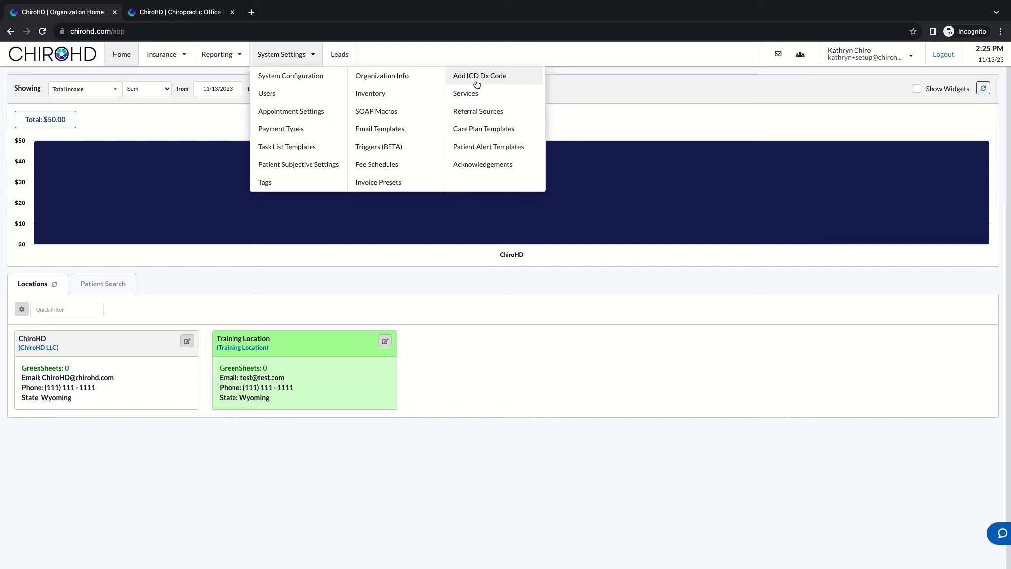
{"action": "left_click", "coordinate": [485, 99]}
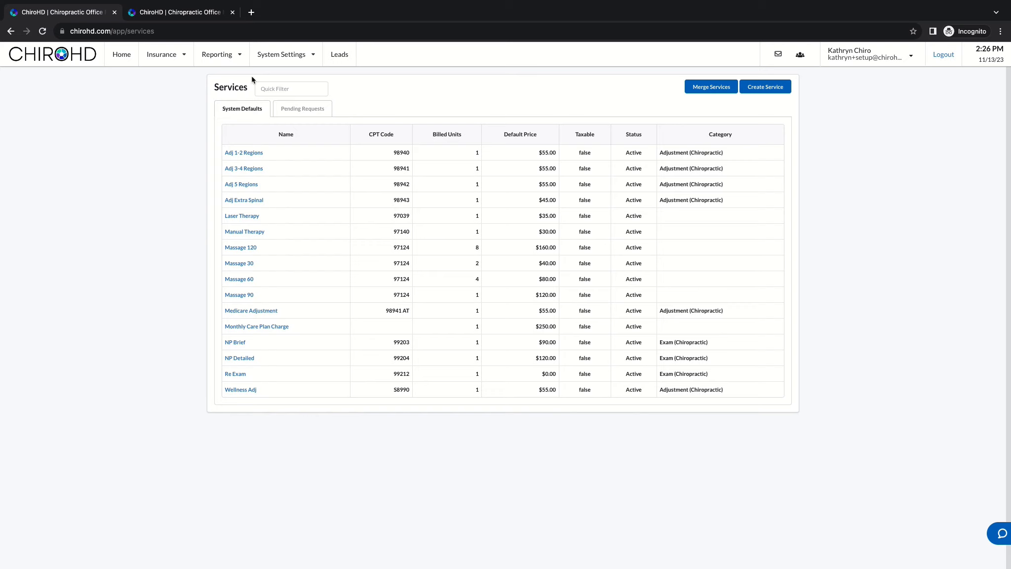
{"action": "left_click", "coordinate": [286, 55]}
{"action": "left_click", "coordinate": [510, 95]}
- Start a new service named "Adj 1-2" with a default price of 55.00
{"action": "left_click", "coordinate": [784, 90]}
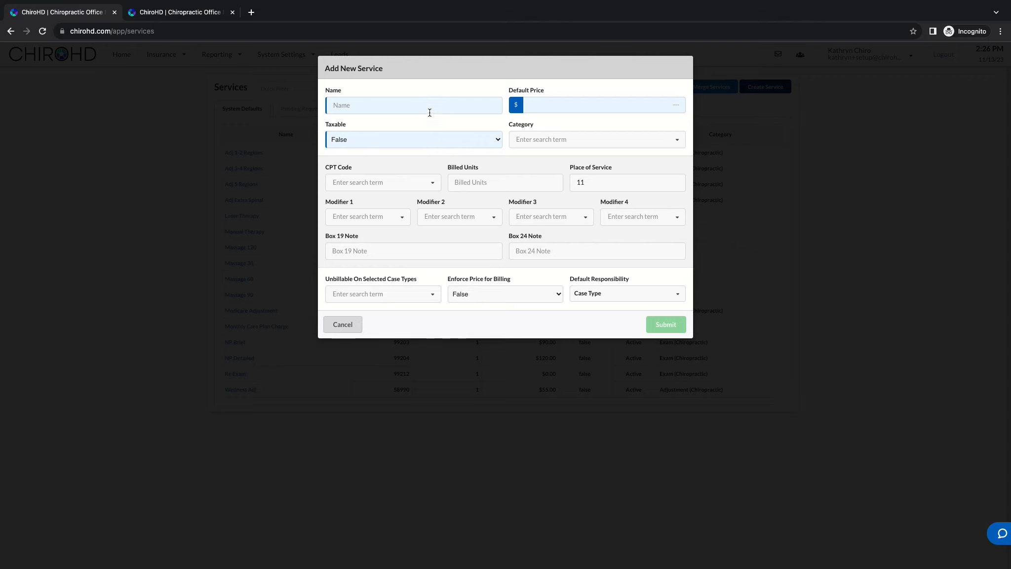
{"action": "left_click", "coordinate": [372, 109]}
{"action": "type", "text": "Adj 1-2"}
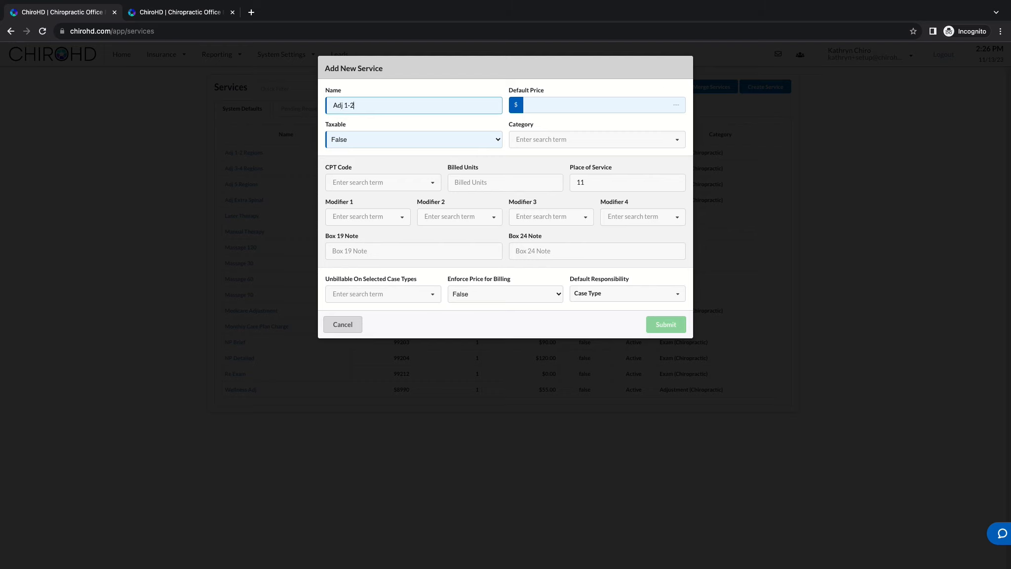
{"action": "left_click", "coordinate": [607, 106]}
{"action": "type", "text": "5"}
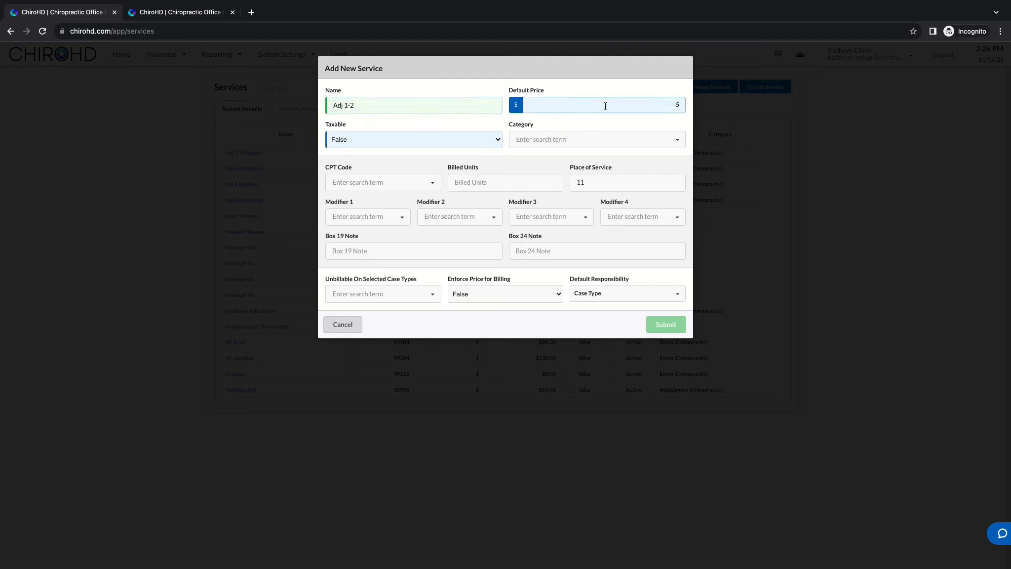
{"action": "type", "text": "5"}
{"action": "left_click", "coordinate": [681, 93]}
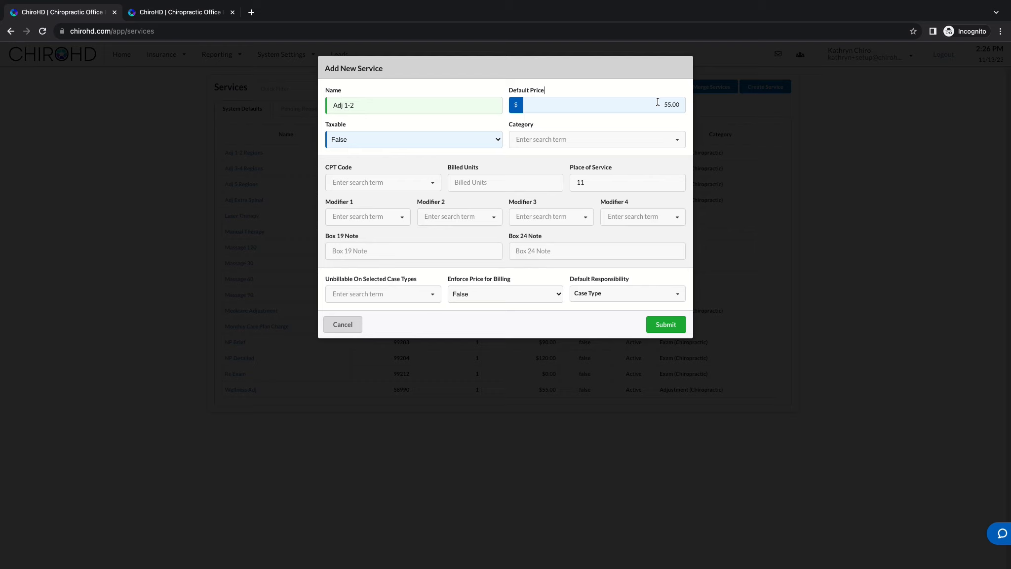
- Set the new service's taxable option to False and its category to Adjustment (Chiropractic)
{"action": "left_click", "coordinate": [384, 137]}
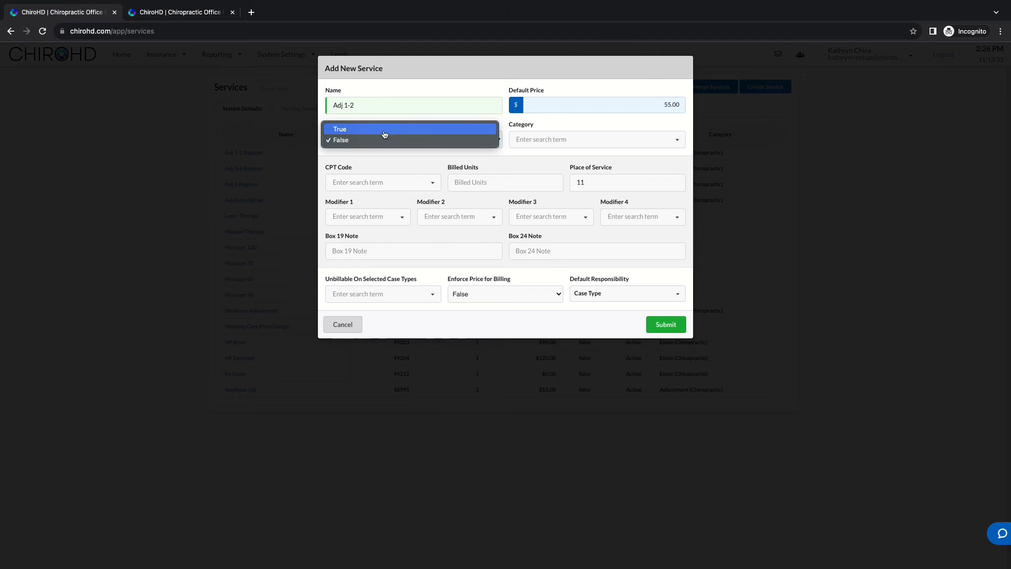
{"action": "left_click", "coordinate": [382, 141]}
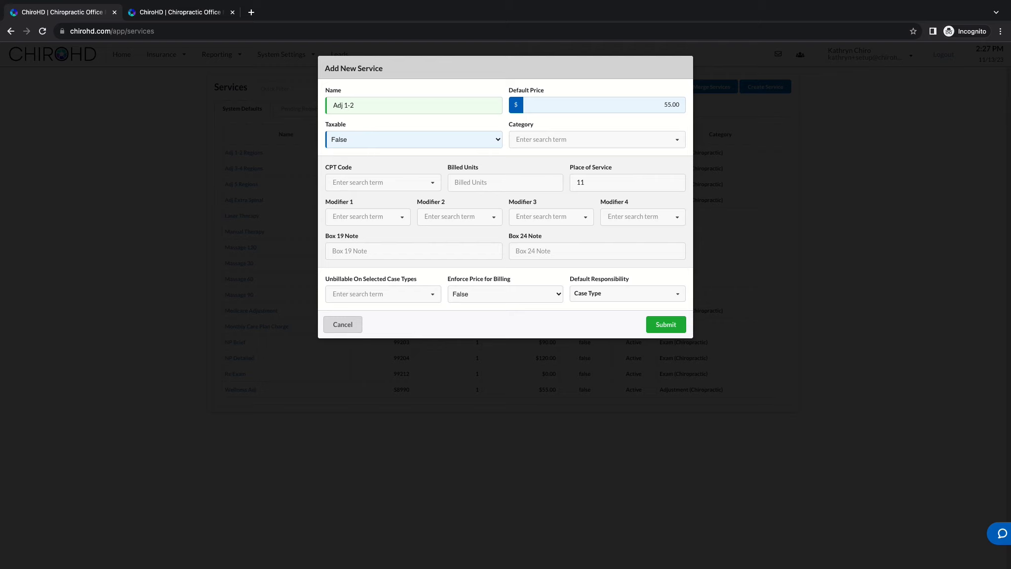
{"action": "left_click", "coordinate": [586, 138]}
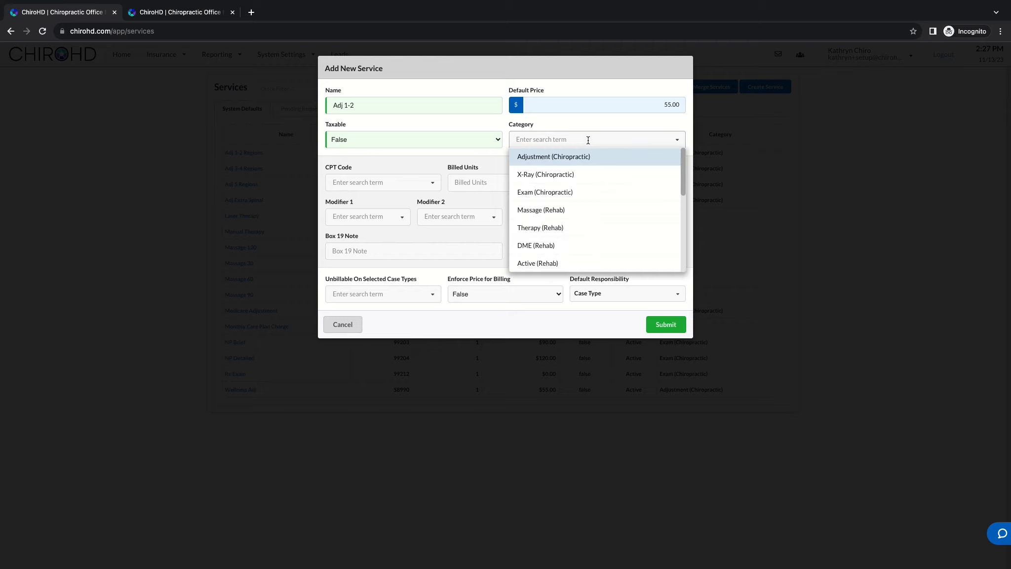
{"action": "scroll", "coordinate": [595, 196], "scroll_direction": "down", "scroll_amount": 5}
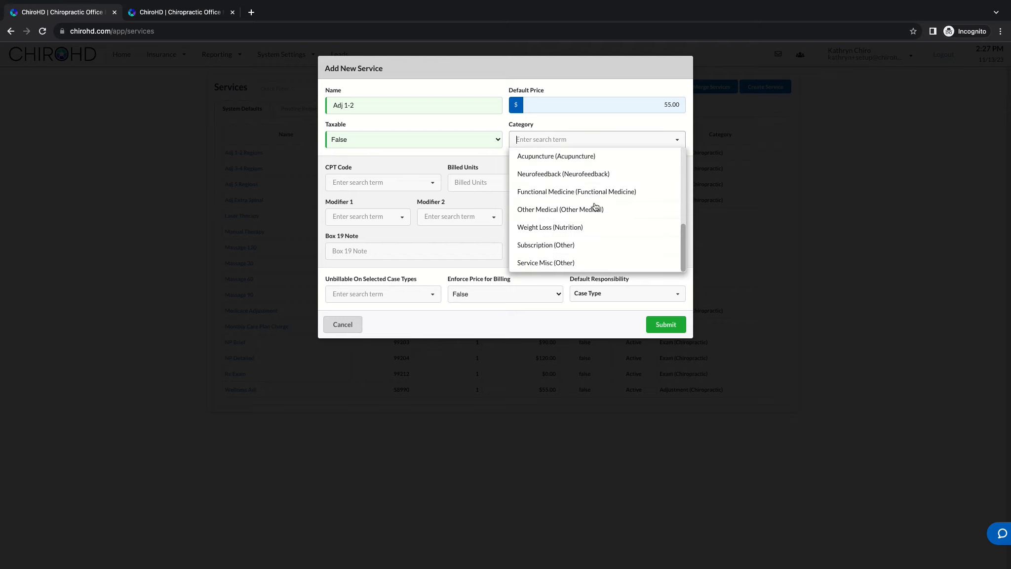
{"action": "scroll", "coordinate": [596, 206], "scroll_direction": "up", "scroll_amount": 2}
{"action": "scroll", "coordinate": [595, 206], "scroll_direction": "up", "scroll_amount": 3}
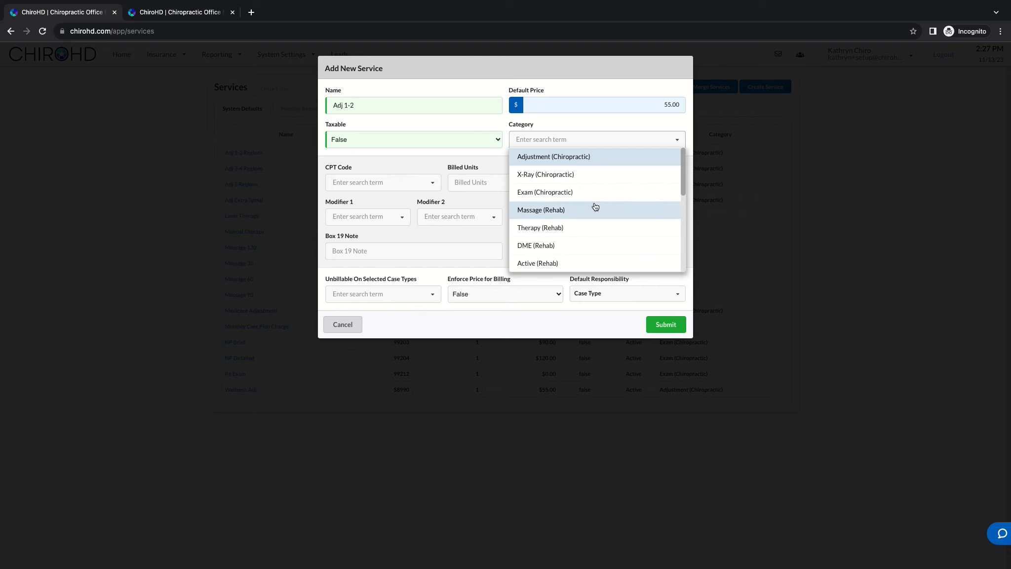
{"action": "left_click_drag", "start_coordinate": [550, 122], "coordinate": [553, 142]}
{"action": "left_click", "coordinate": [554, 143]}
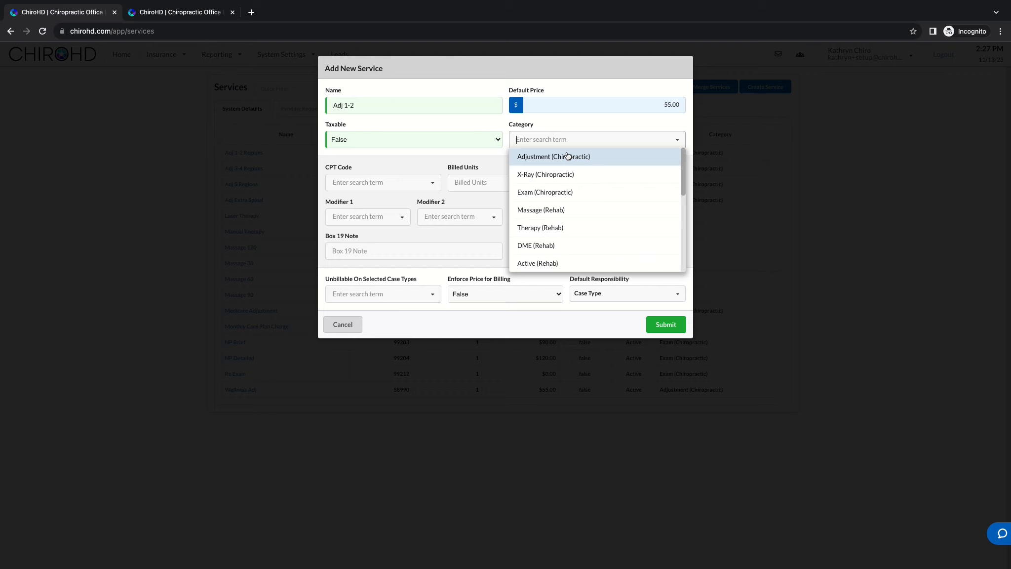
{"action": "left_click", "coordinate": [543, 157]}
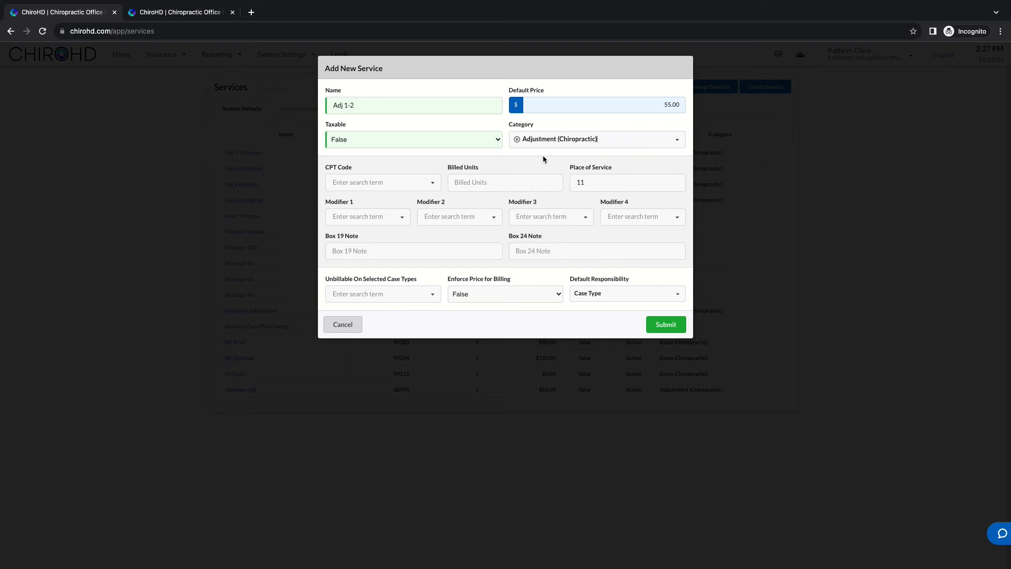
- Assign CPT code 98940 to the new service
{"action": "left_click", "coordinate": [352, 185]}
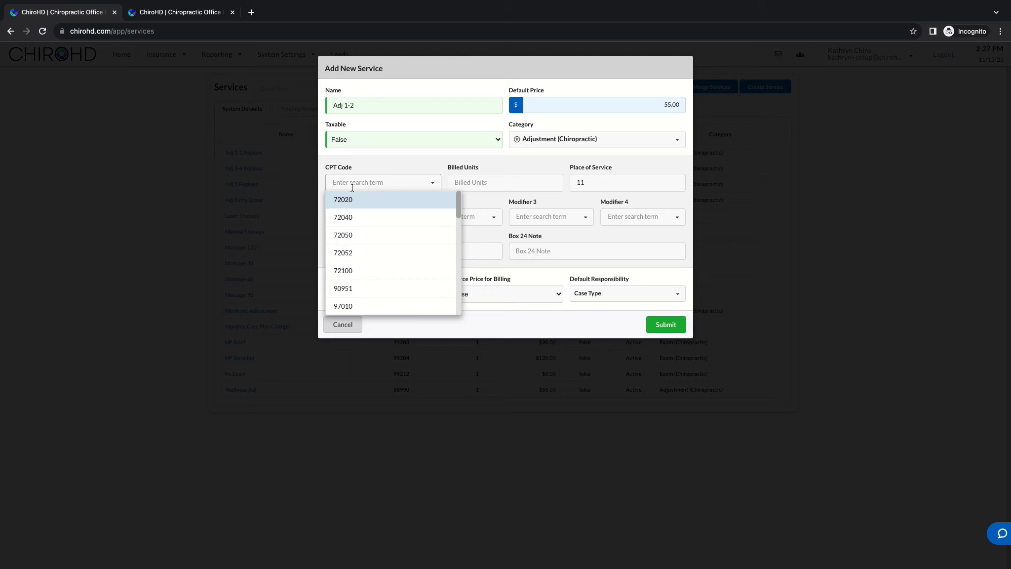
{"action": "type", "text": "98940"}
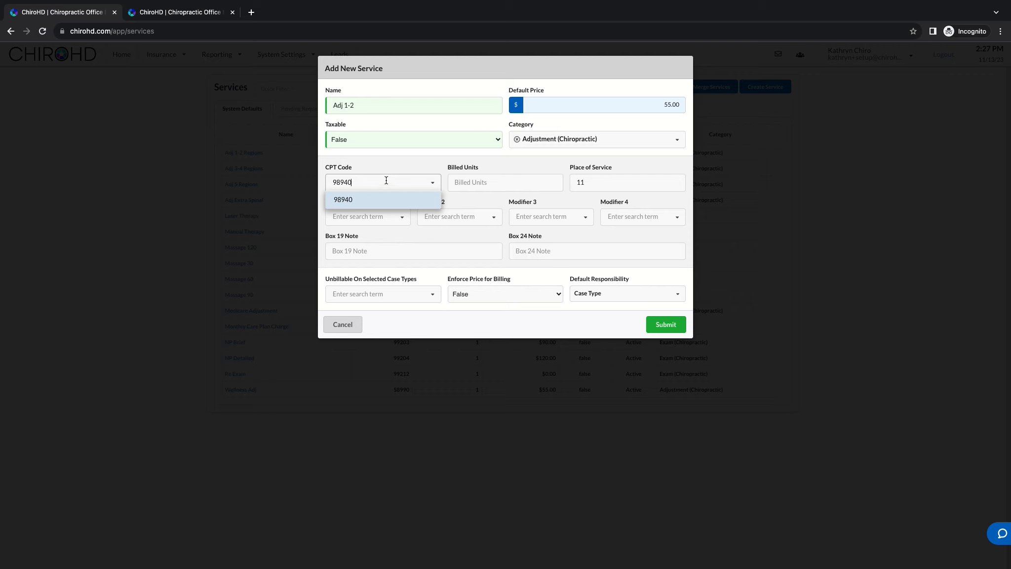
{"action": "key", "text": "BackSpace"}
{"action": "key", "text": "BackSpace"}
{"action": "key", "text": "BackSpace"}
{"action": "type", "text": "9"}
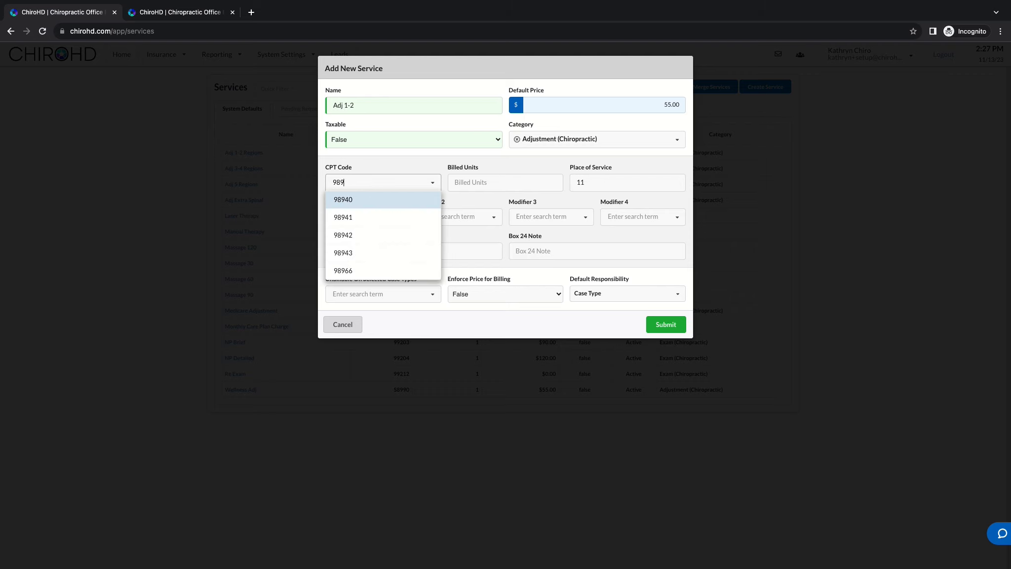
{"action": "key", "text": "Down"}
{"action": "key", "text": "Down"}
{"action": "key", "text": "Down"}
{"action": "key", "text": "Down"}
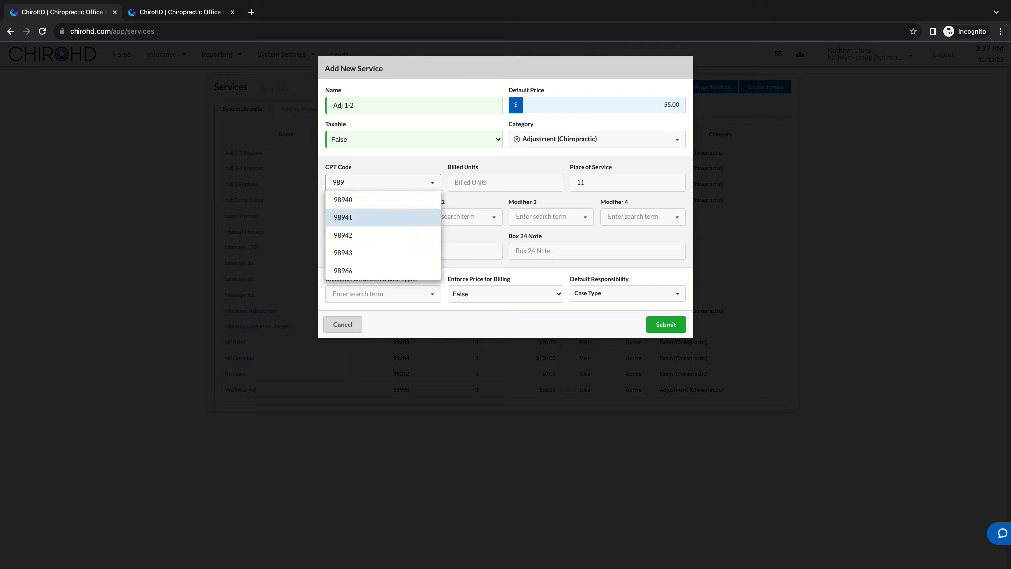
{"action": "key", "text": "Up"}
{"action": "key", "text": "Up"}
{"action": "key", "text": "Up"}
{"action": "key", "text": "Up"}
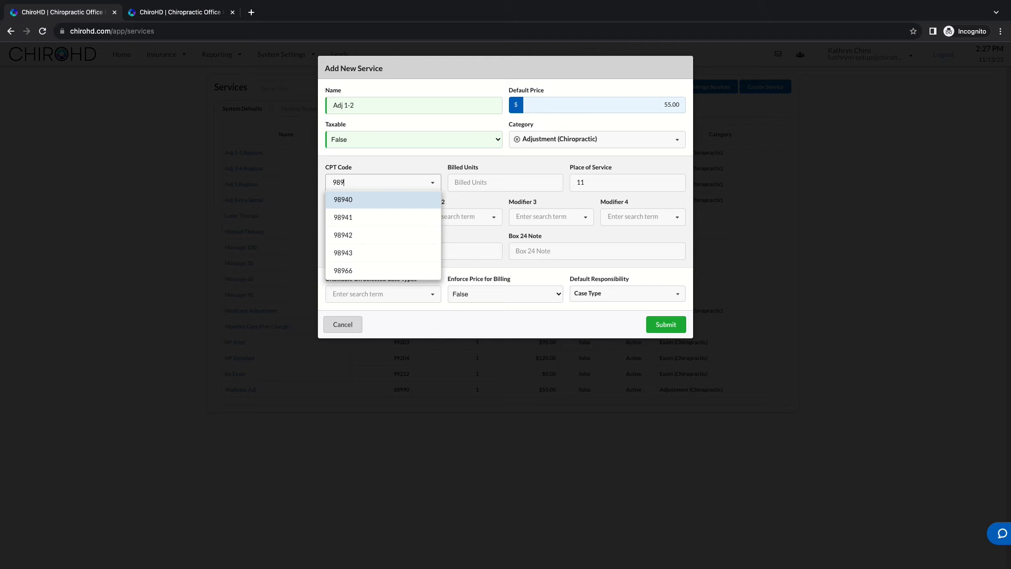
{"action": "key", "text": "Return"}
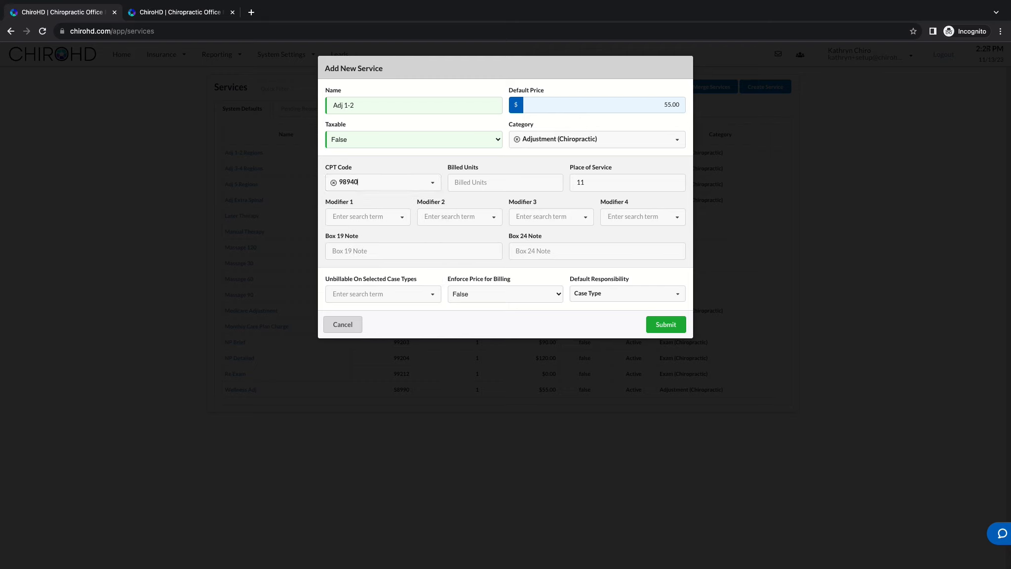
- Look up place of service code 11 in the CMS Place of Service Code Set page, then return to the new service form
{"action": "left_click", "coordinate": [534, 188]}
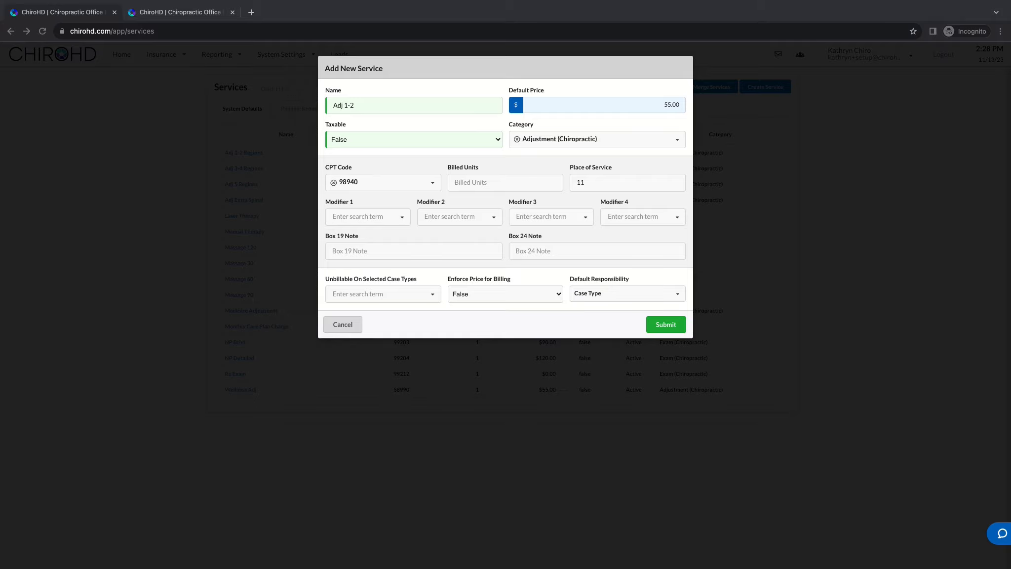
{"action": "left_click_drag", "start_coordinate": [625, 567], "coordinate": [484, 23]}
{"action": "scroll", "coordinate": [570, 306], "scroll_direction": "down", "scroll_amount": 5}
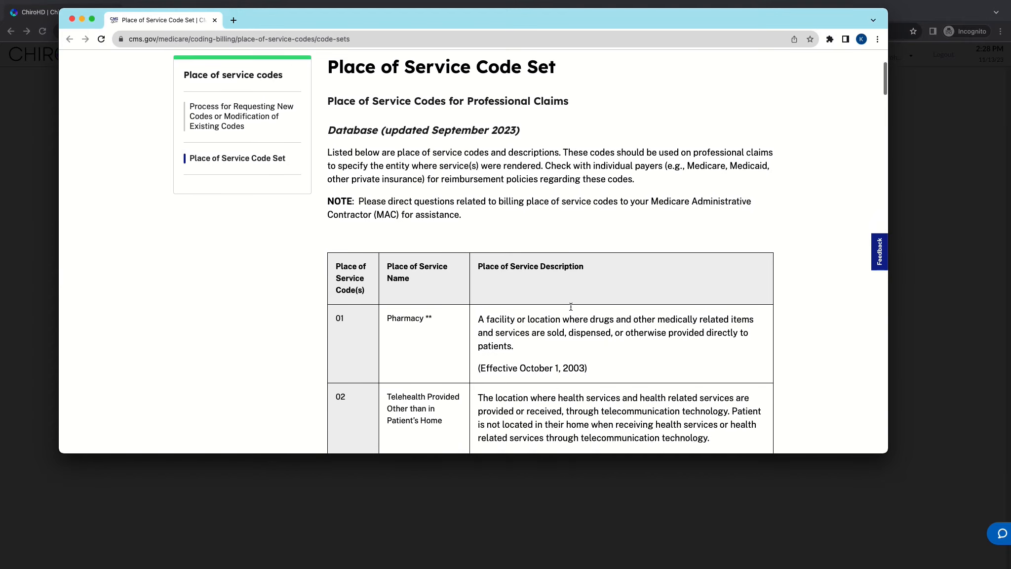
{"action": "scroll", "coordinate": [571, 306], "scroll_direction": "down", "scroll_amount": 20}
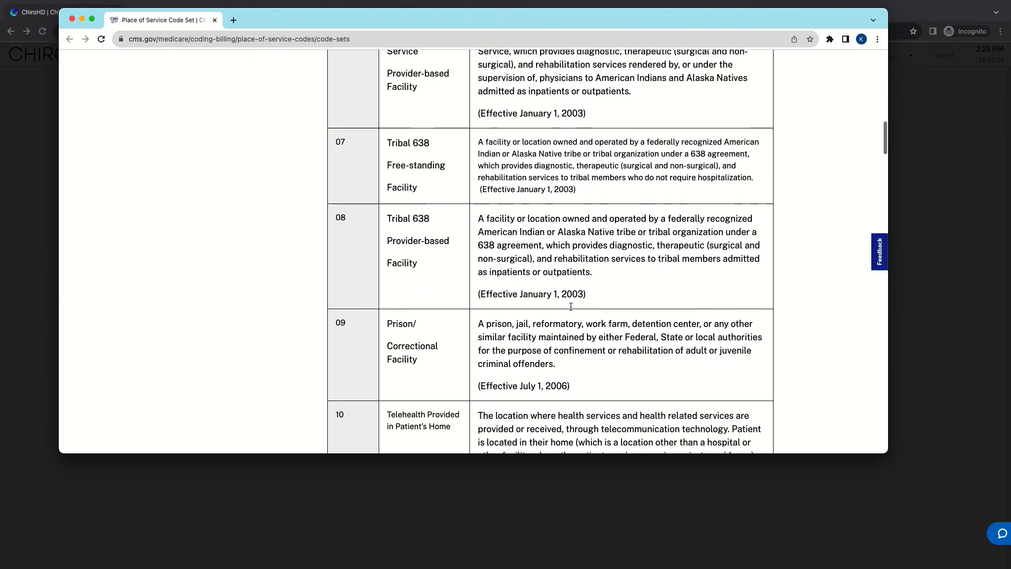
{"action": "left_click_drag", "start_coordinate": [387, 279], "coordinate": [442, 279]}
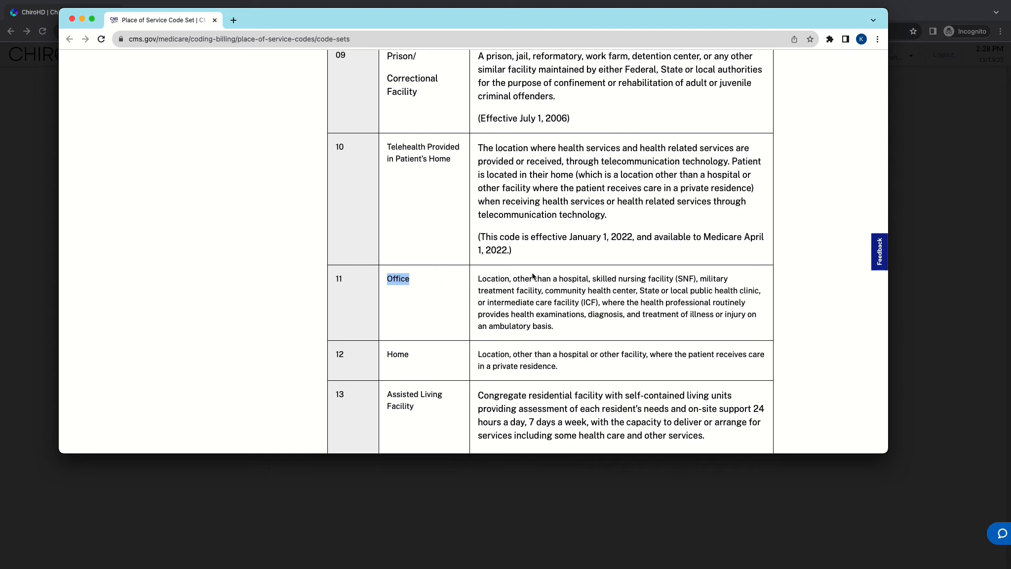
{"action": "left_click", "coordinate": [257, 18]}
{"action": "left_click_drag", "start_coordinate": [257, 19], "coordinate": [1010, 113]}
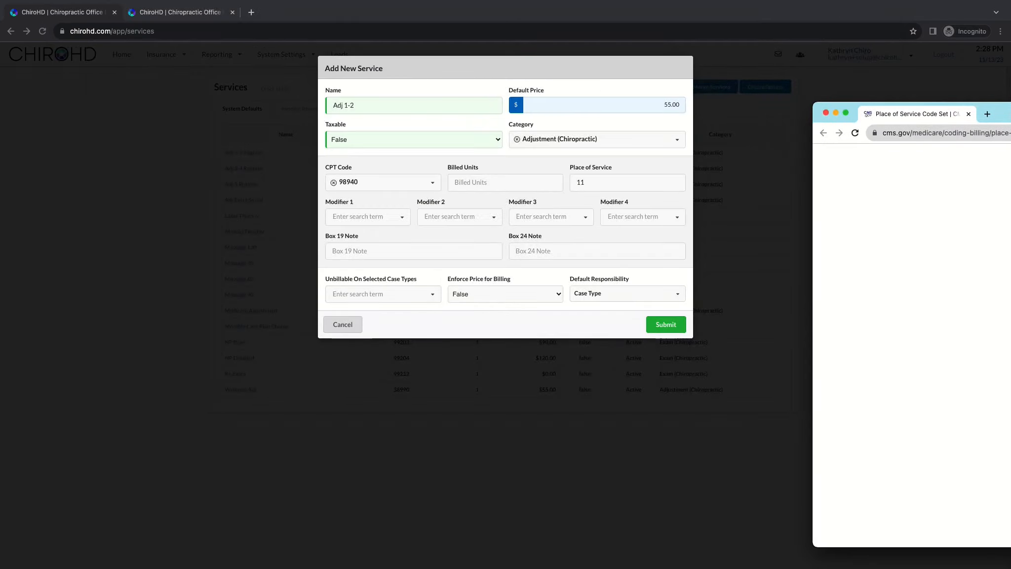
{"action": "left_click", "coordinate": [793, 358]}
{"action": "key", "text": "Tab"}
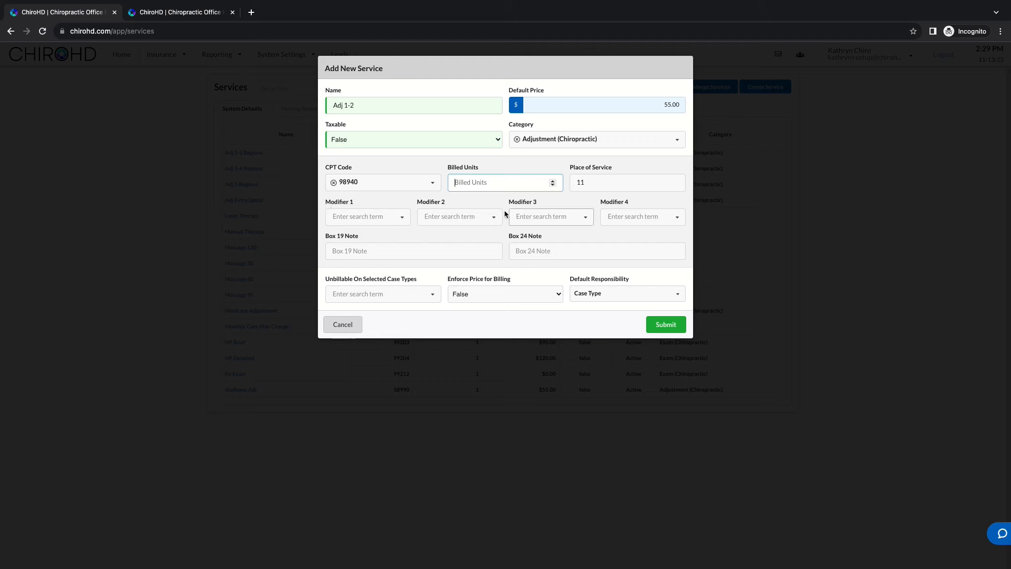
- Browse the Modifier 1 options and search them for GA, then clear the search term
{"action": "left_click", "coordinate": [376, 218]}
{"action": "scroll", "coordinate": [384, 264], "scroll_direction": "down", "scroll_amount": 6}
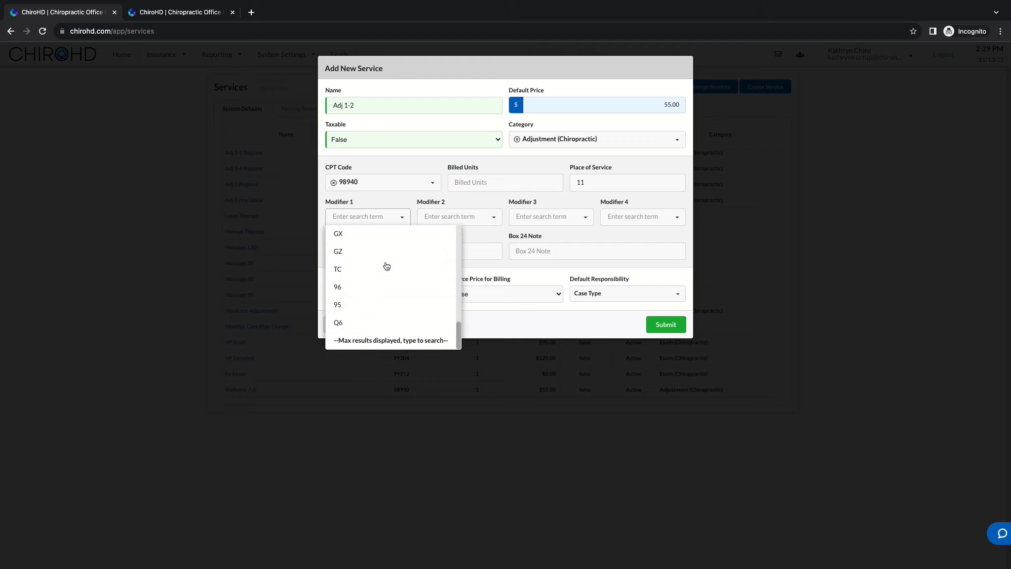
{"action": "scroll", "coordinate": [386, 265], "scroll_direction": "down", "scroll_amount": 3}
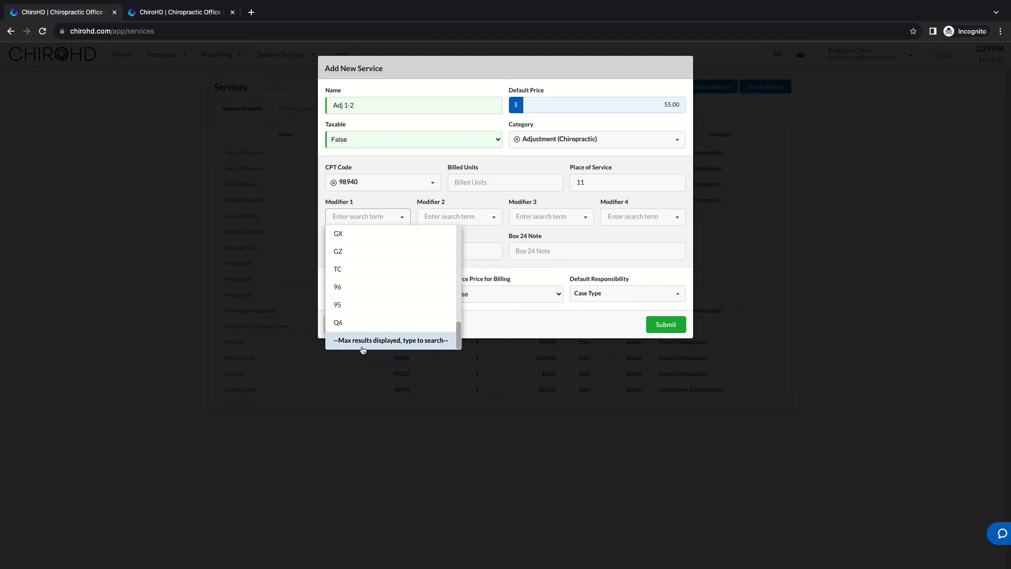
{"action": "scroll", "coordinate": [368, 296], "scroll_direction": "up", "scroll_amount": 9}
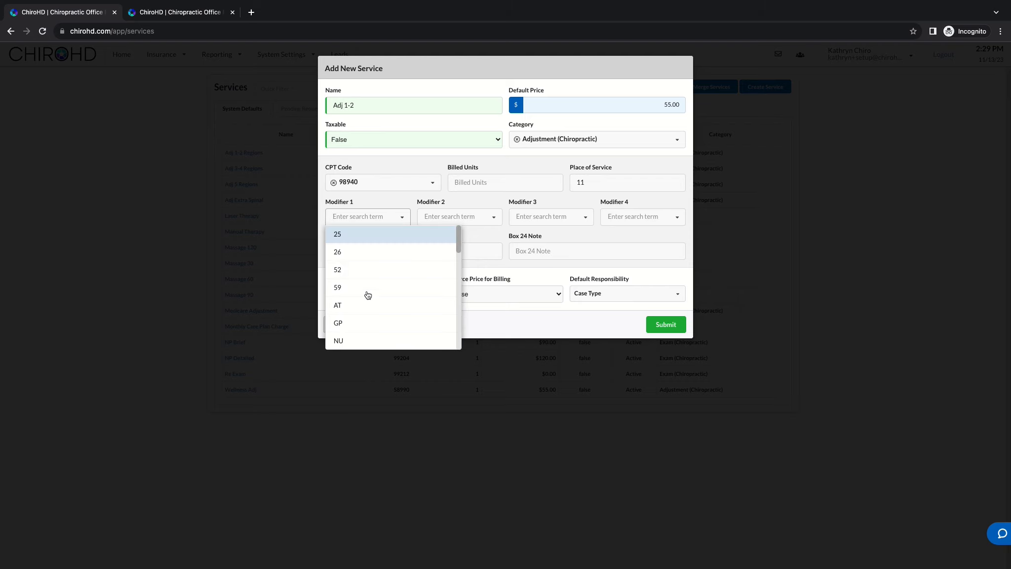
{"action": "type", "text": "ga"}
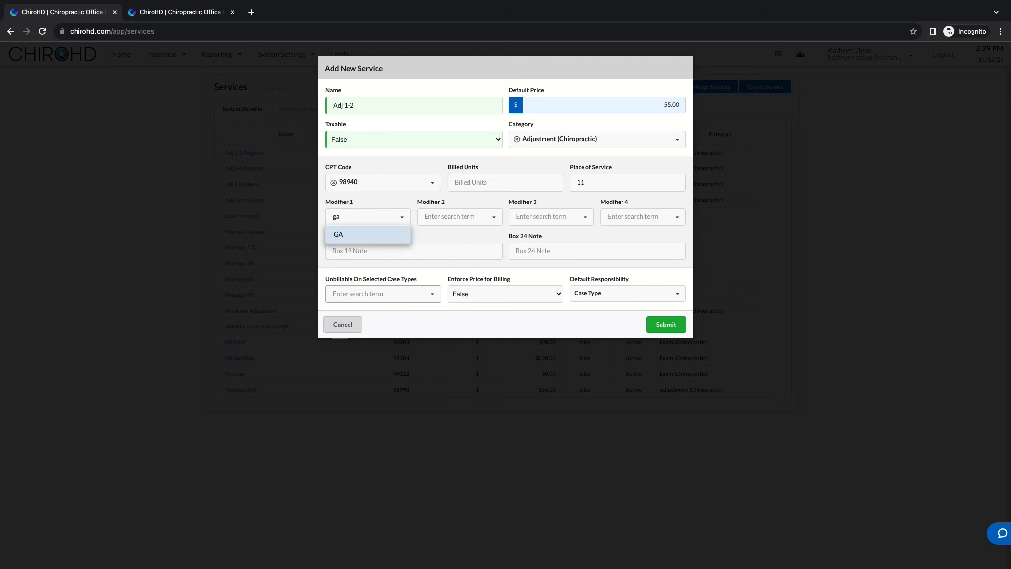
{"action": "left_click", "coordinate": [394, 215]}
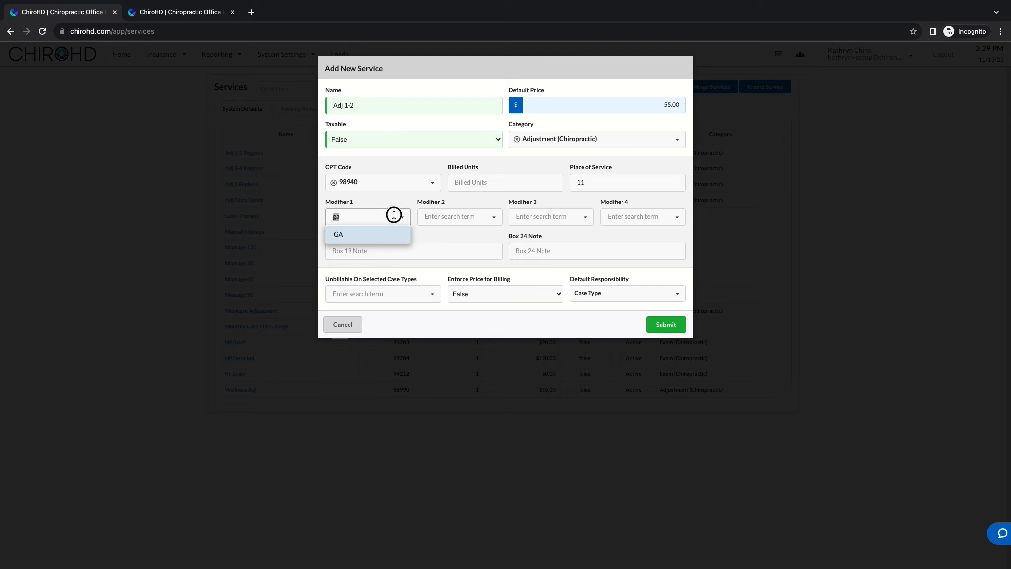
{"action": "key", "text": "BackSpace"}
{"action": "left_click", "coordinate": [505, 239]}
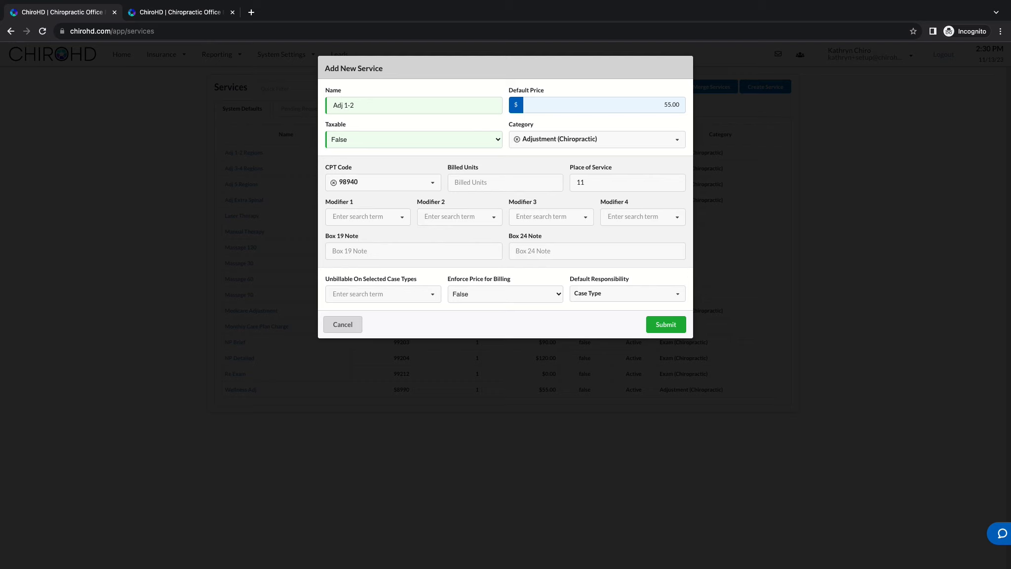
{"action": "triple_click", "coordinate": [329, 238]}
{"action": "triple_click", "coordinate": [522, 236]}
{"action": "left_click", "coordinate": [424, 241]}
{"action": "triple_click", "coordinate": [368, 280]}
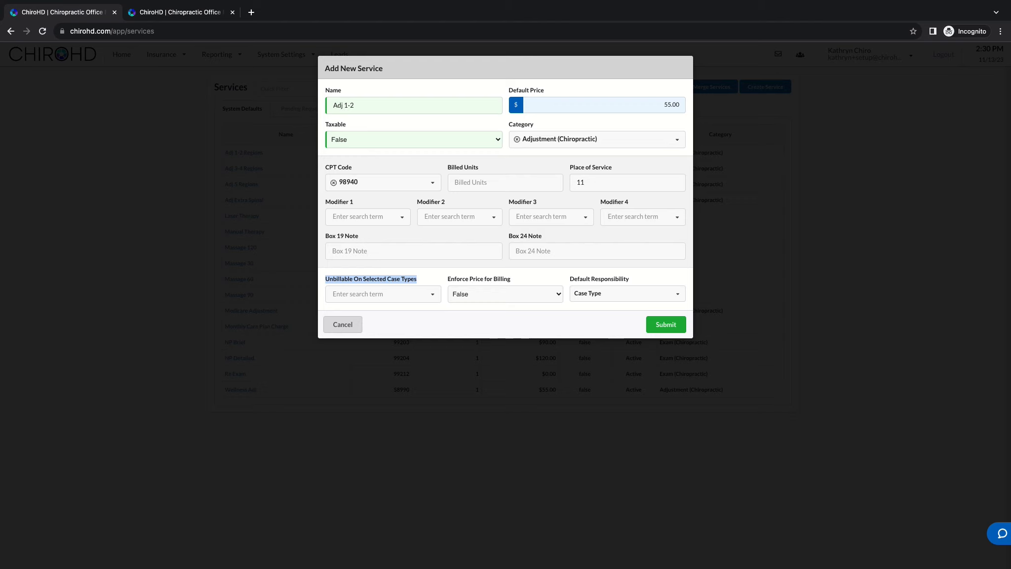
- Set Modifier 1 of the new service to AT, then remove it again
{"action": "left_click", "coordinate": [374, 215]}
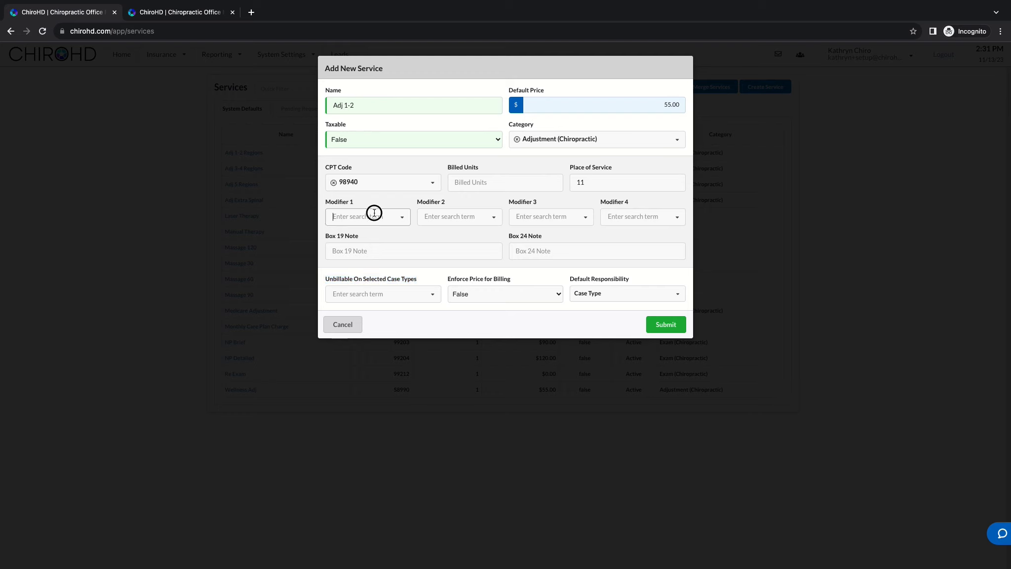
{"action": "type", "text": "at"}
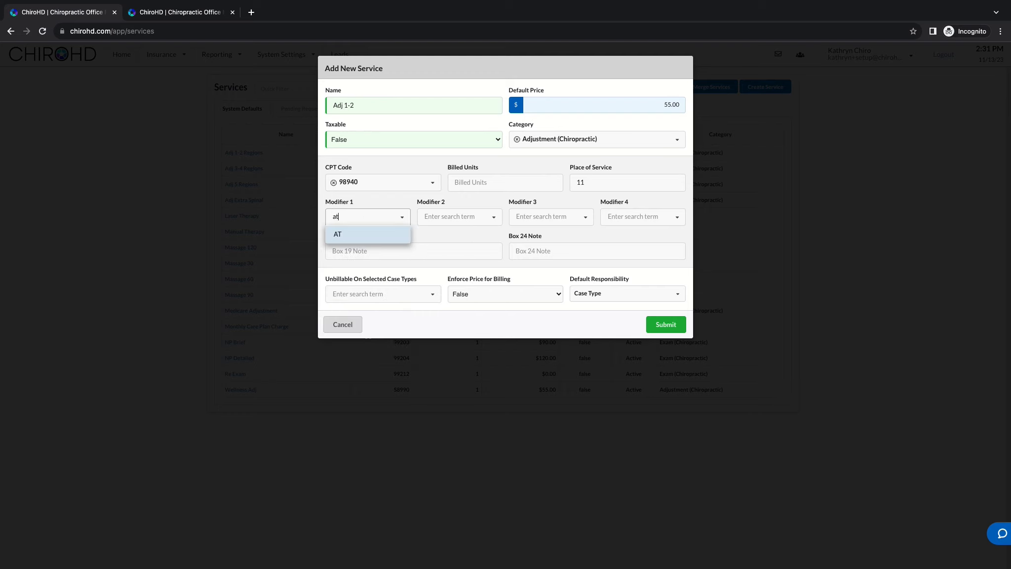
{"action": "left_click", "coordinate": [378, 238]}
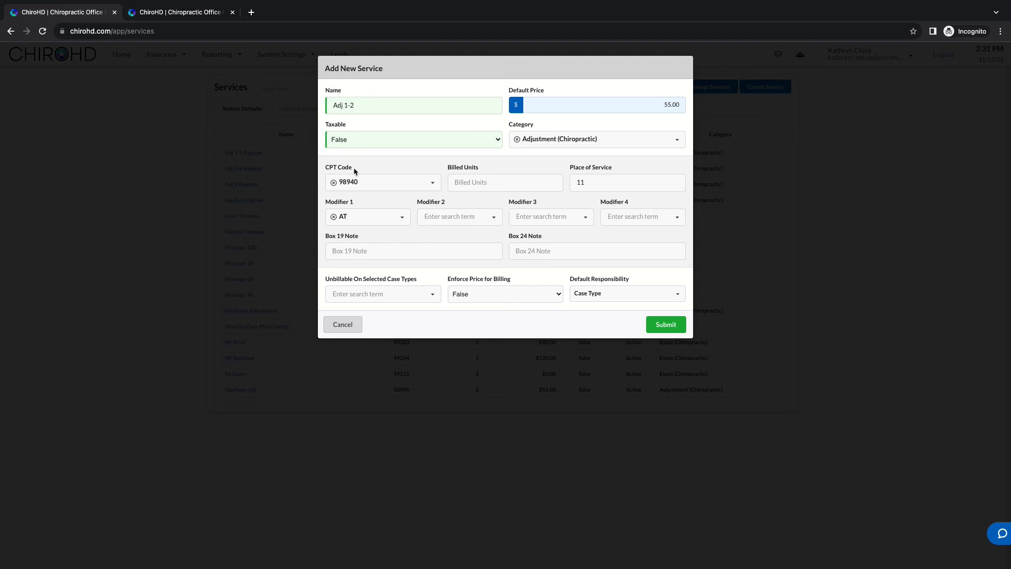
{"action": "left_click", "coordinate": [334, 216]}
- Mark the new service as unbillable on the Medicare case type
{"action": "left_click", "coordinate": [387, 293]}
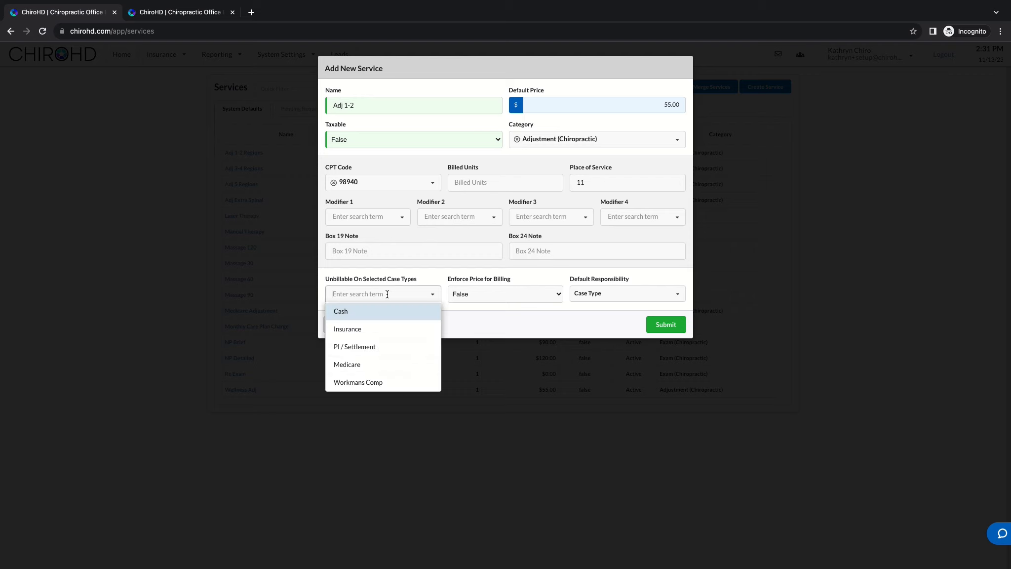
{"action": "left_click", "coordinate": [370, 370]}
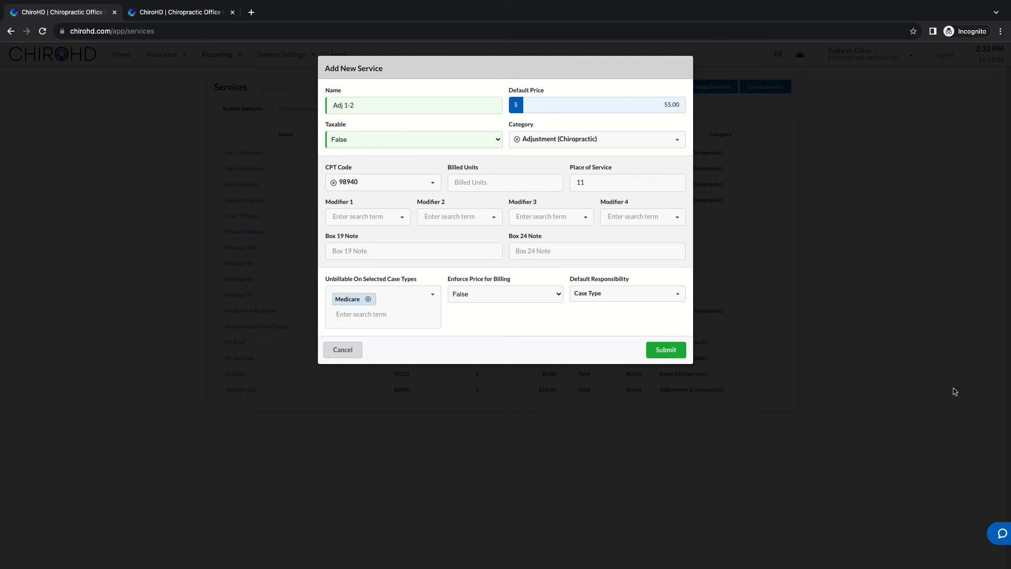
{"action": "triple_click", "coordinate": [483, 279]}
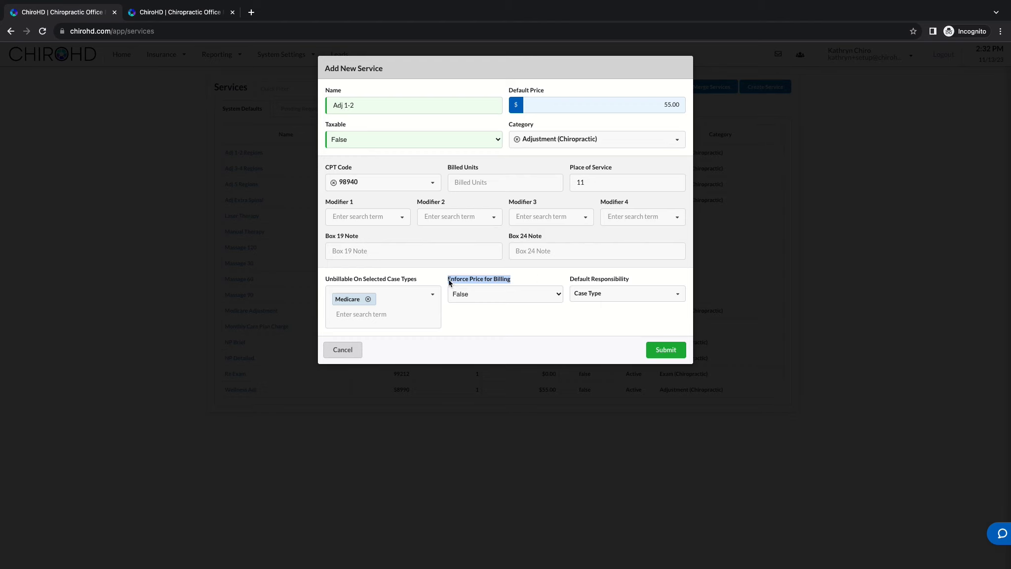
{"action": "left_click_drag", "start_coordinate": [448, 280], "coordinate": [519, 281]}
- Look through the Default Responsibility options, then discard the new service without saving it
{"action": "left_click", "coordinate": [611, 296]}
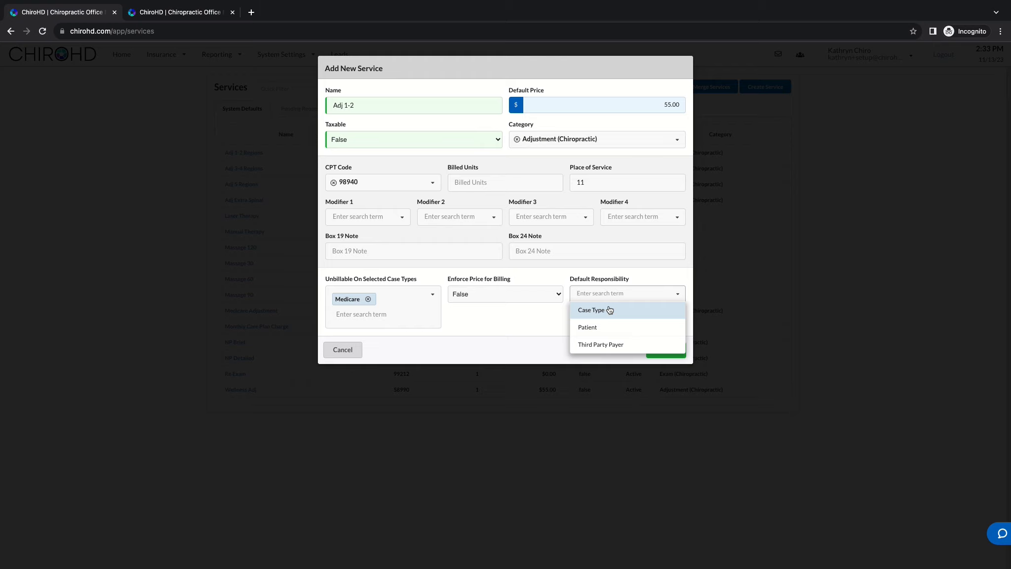
{"action": "left_click", "coordinate": [491, 332]}
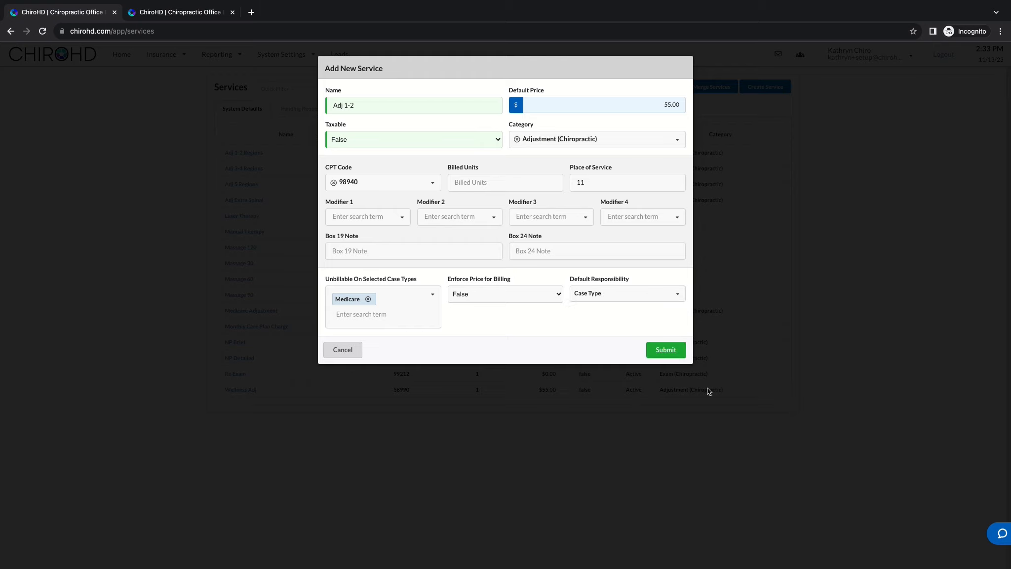
{"action": "left_click", "coordinate": [342, 349]}
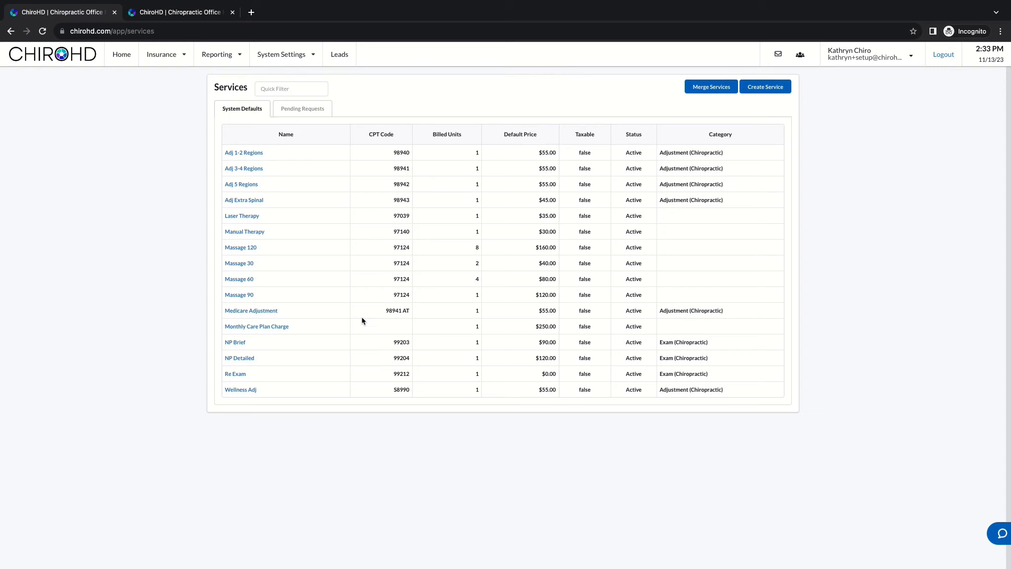
- Review the billing setup of the existing Medicare Adjustment service, then close it without changes
{"action": "left_click", "coordinate": [389, 167]}
{"action": "left_click_drag", "start_coordinate": [389, 166], "coordinate": [415, 167]}
{"action": "triple_click", "coordinate": [406, 311]}
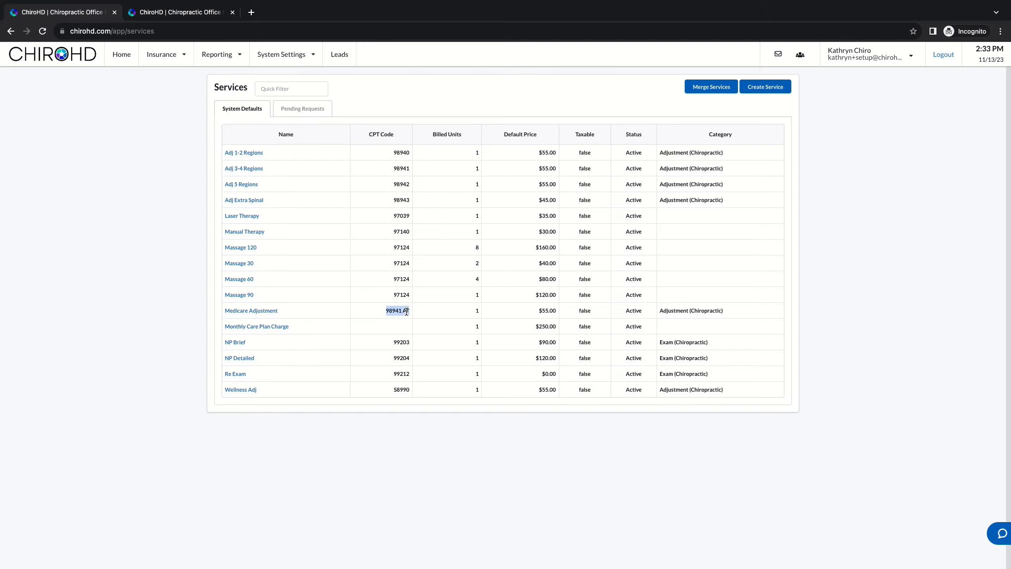
{"action": "left_click", "coordinate": [249, 312]}
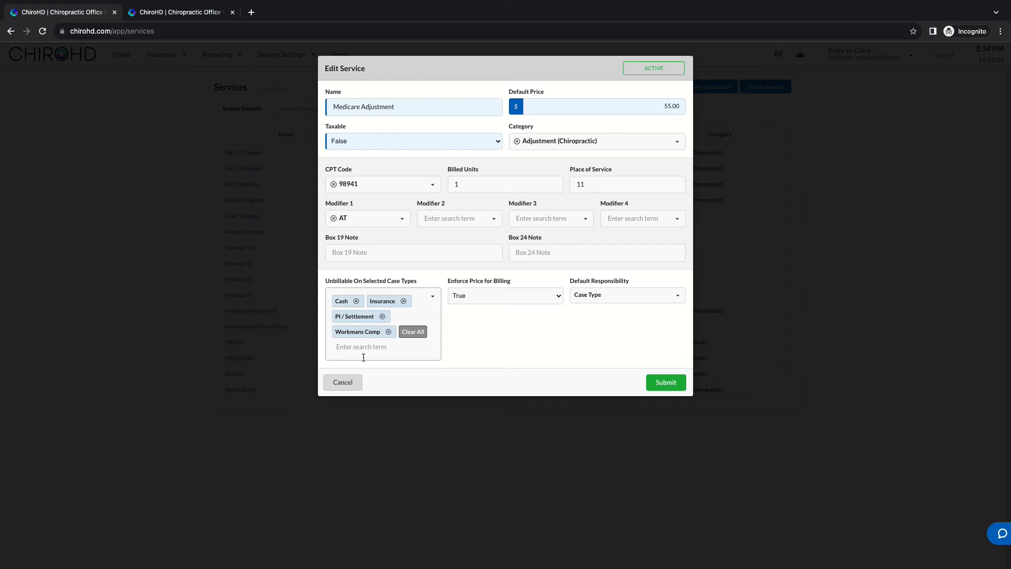
{"action": "left_click", "coordinate": [348, 383]}
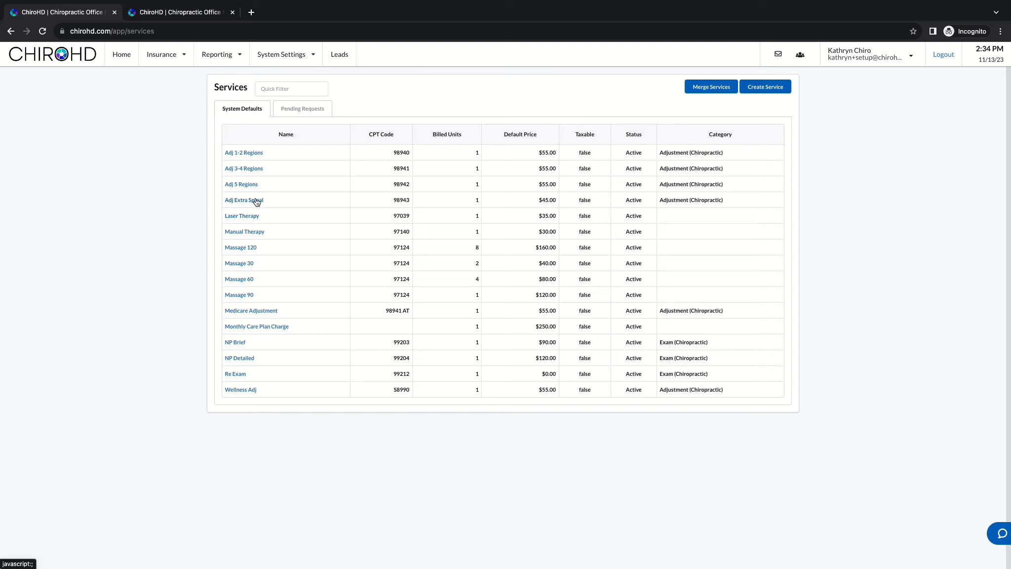
{"action": "mouse_move", "coordinate": [224, 327]}
{"action": "left_mouse_down"}
{"action": "mouse_move", "coordinate": [321, 314]}
{"action": "mouse_move", "coordinate": [226, 327]}
{"action": "left_mouse_up"}
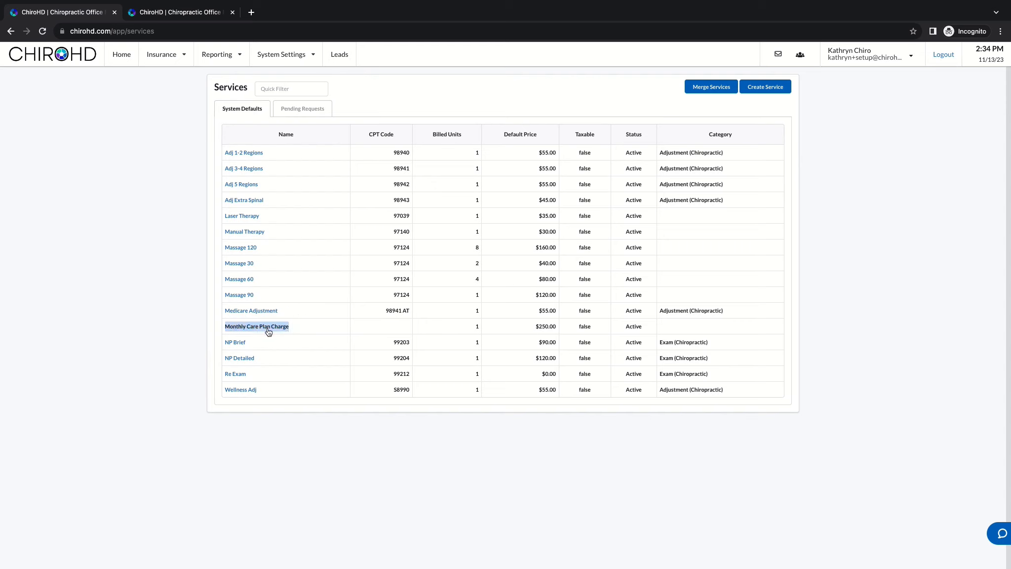
{"action": "left_click", "coordinate": [311, 326]}
{"action": "left_click_drag", "start_coordinate": [527, 330], "coordinate": [561, 331]}
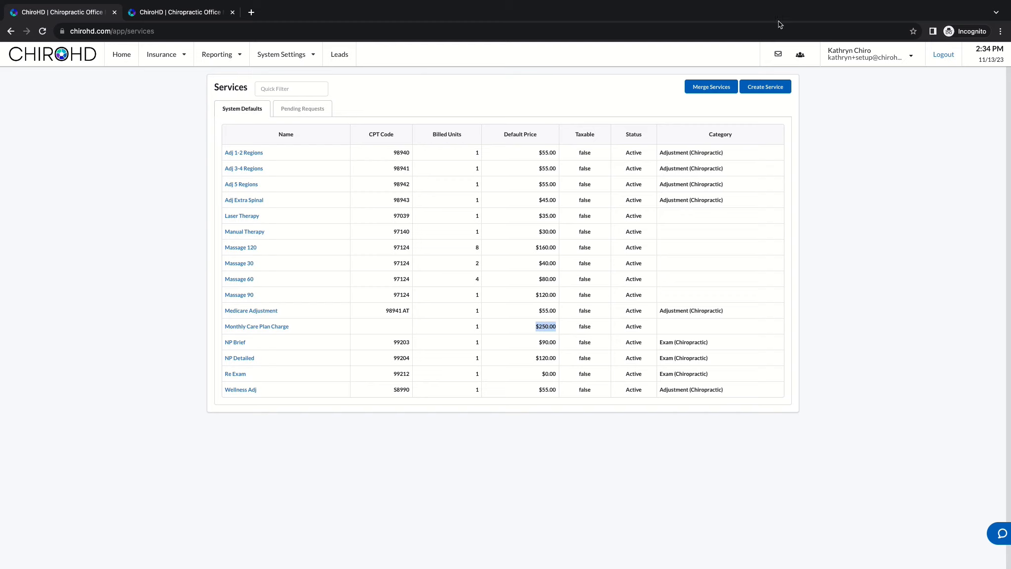
{"action": "left_click", "coordinate": [670, 148]}
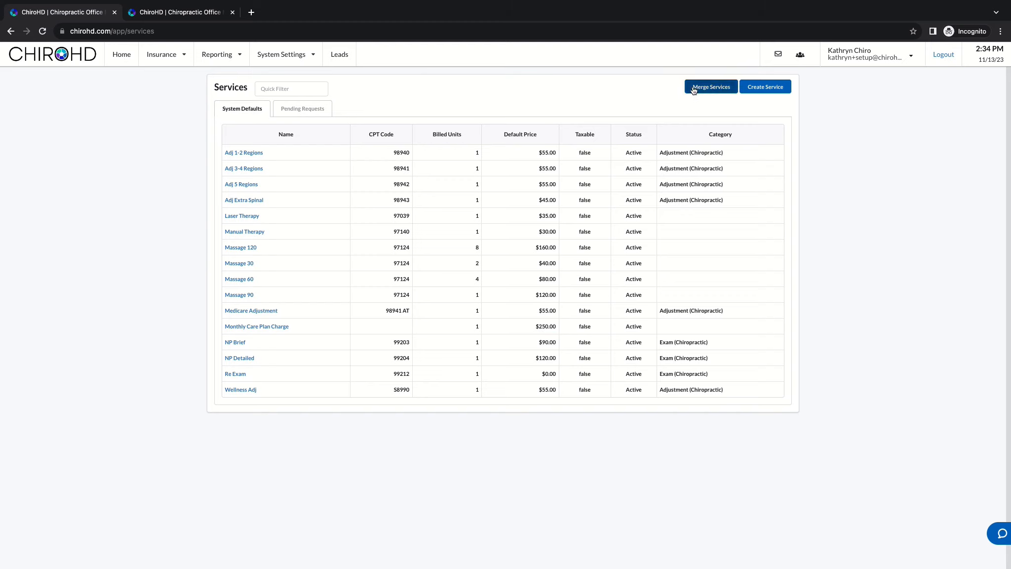
- Start a service merge with Adj 1-2 Regions as both the service to keep and the service to merge, then cancel it
{"action": "left_click", "coordinate": [722, 88]}
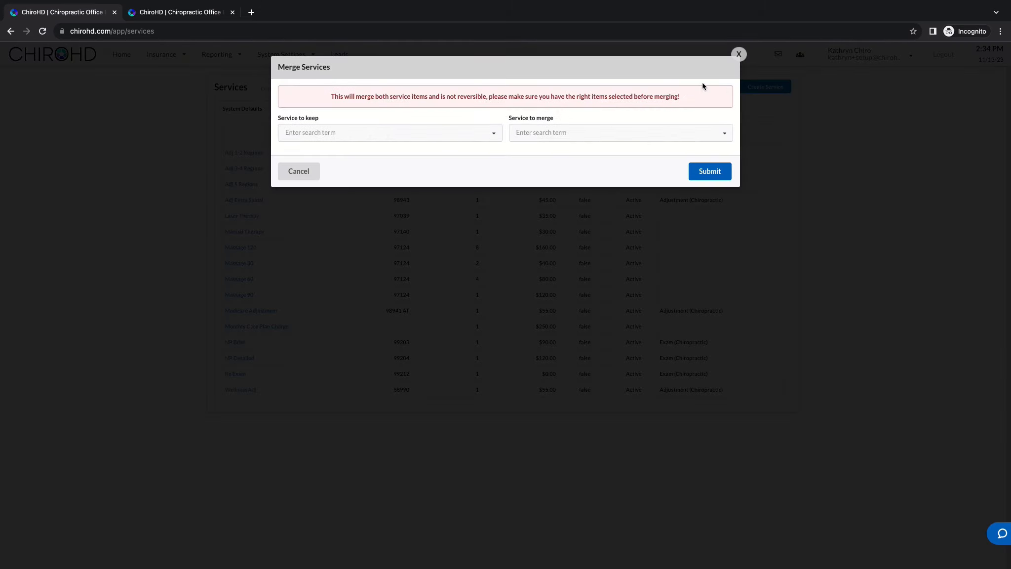
{"action": "left_click", "coordinate": [395, 132]}
{"action": "left_click", "coordinate": [395, 149]}
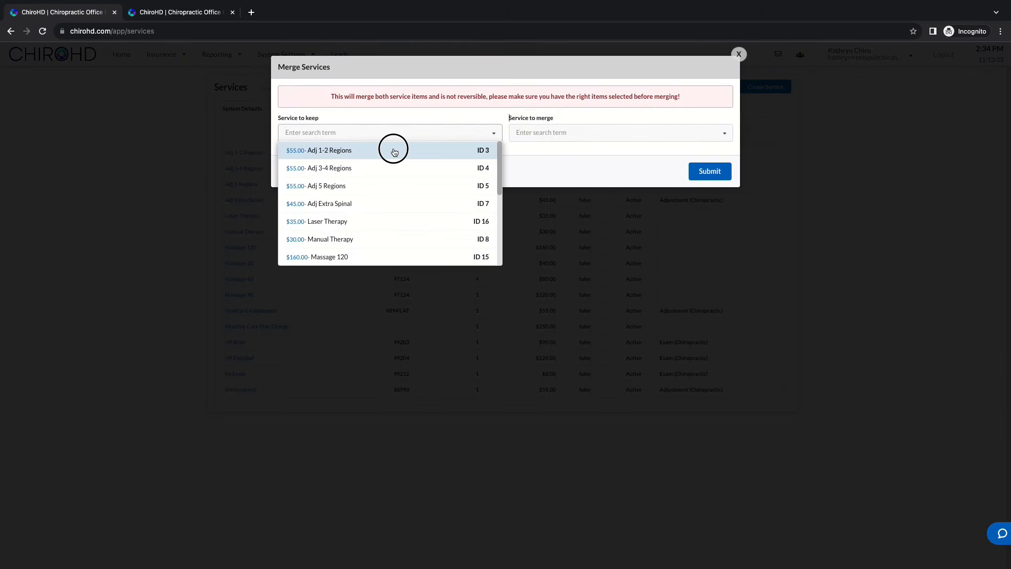
{"action": "left_click", "coordinate": [583, 131]}
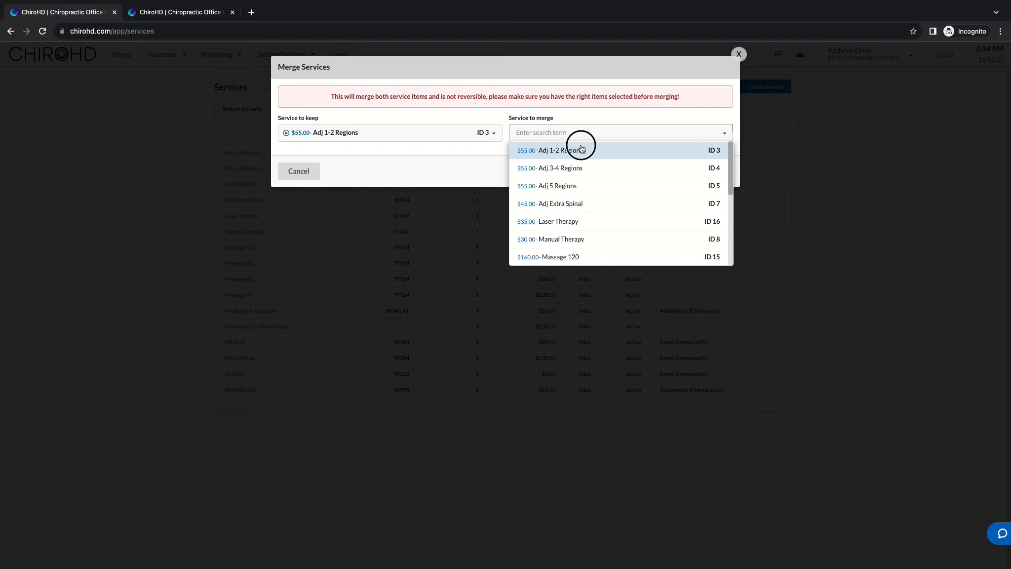
{"action": "left_click", "coordinate": [581, 145]}
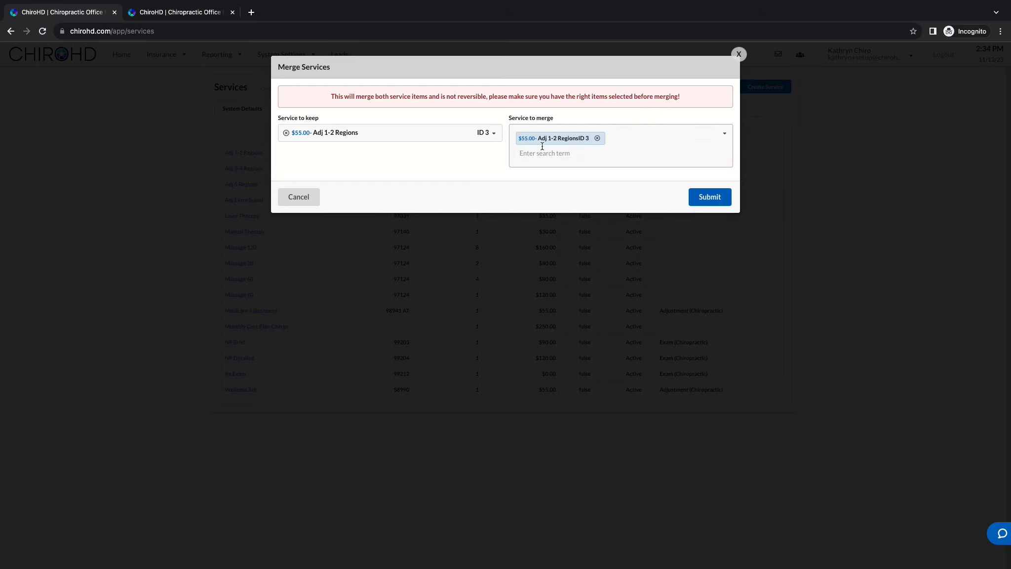
{"action": "left_click", "coordinate": [299, 202]}
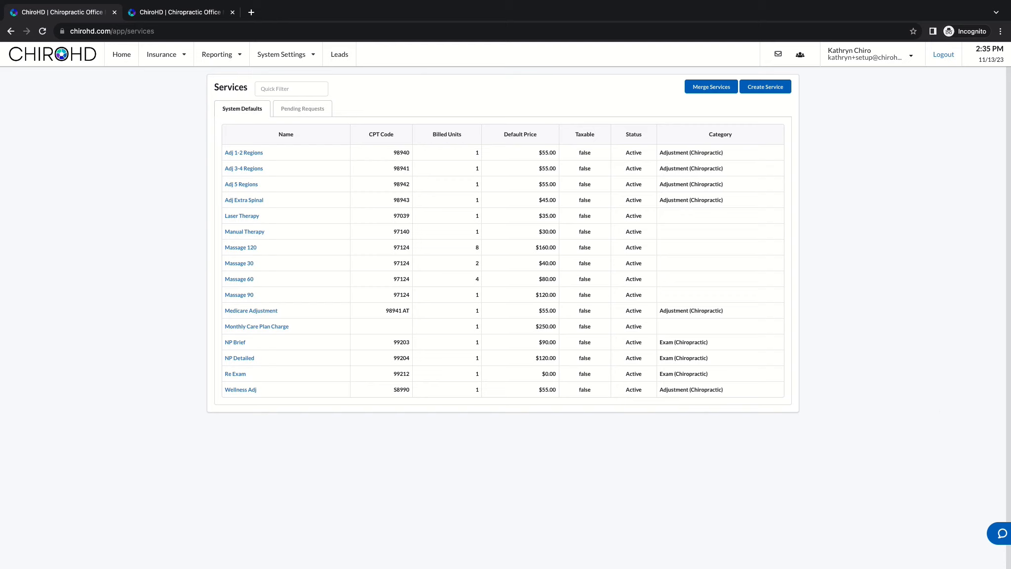
- Open the live support chat and minimize it again
{"action": "left_click", "coordinate": [1000, 538]}
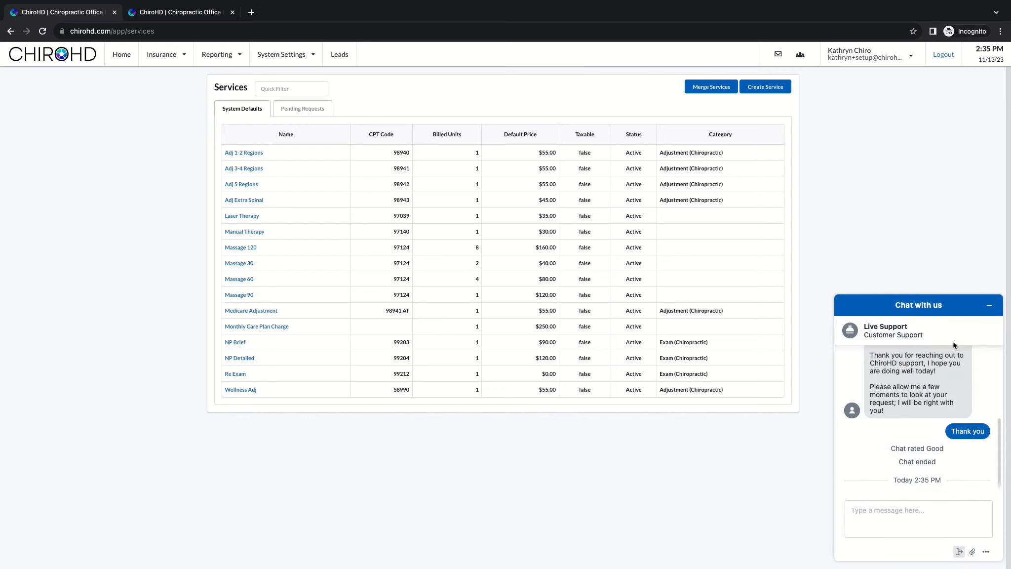
{"action": "left_click", "coordinate": [989, 305]}
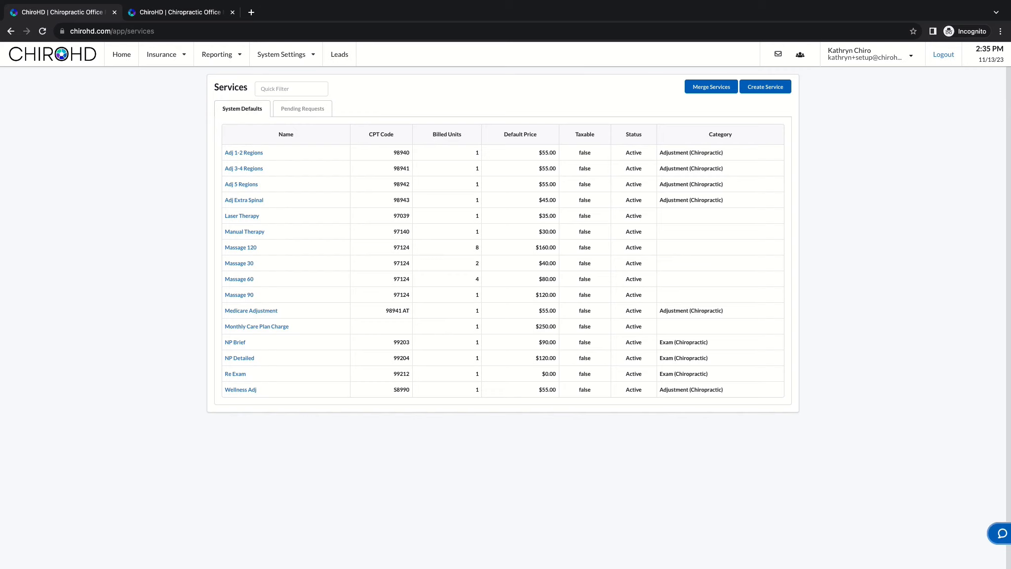